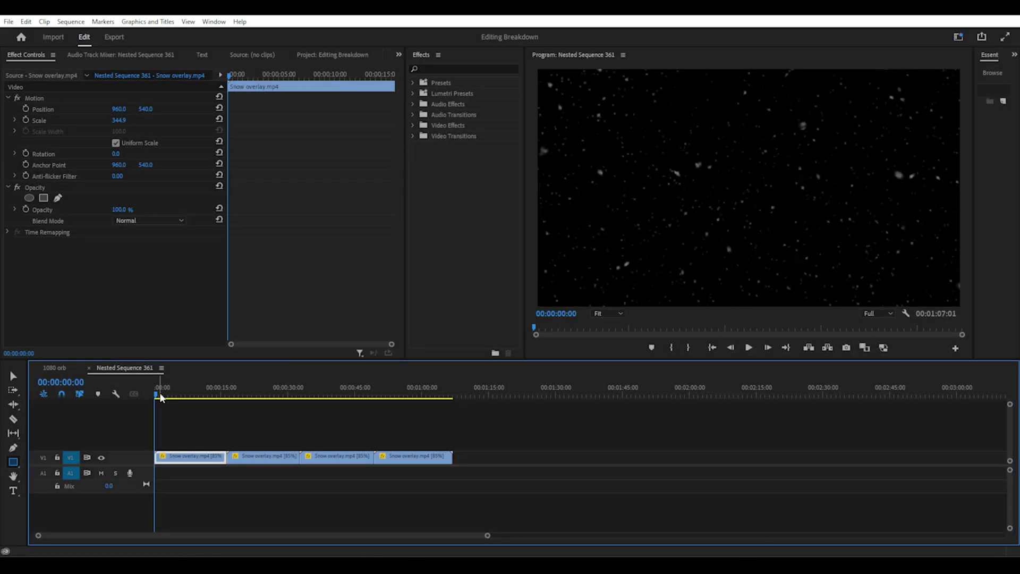
Scrub through the snow overlay and check its motion and speed/duration settings
click(164, 395)
drag(164, 395, 197, 398)
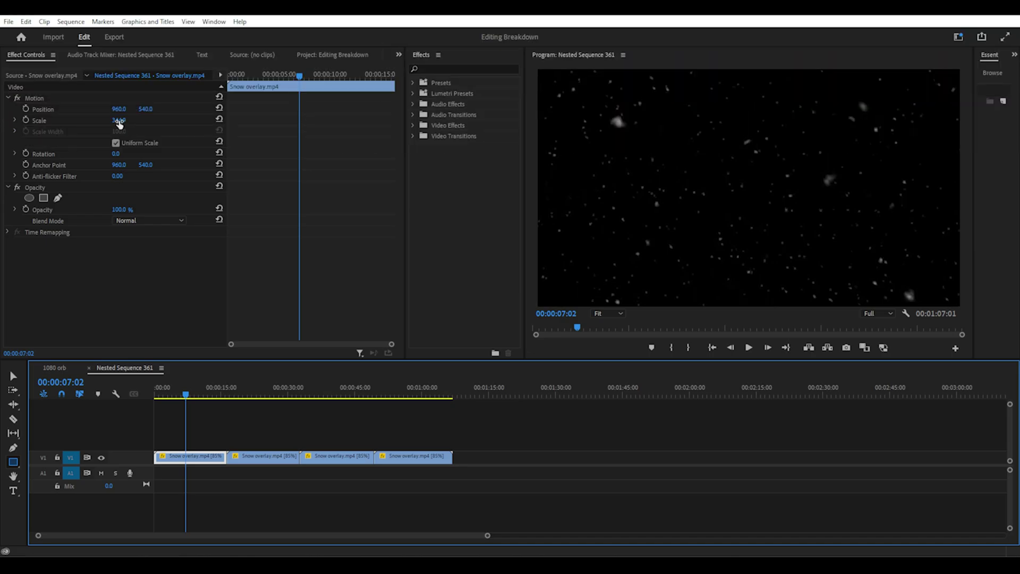
click(35, 98)
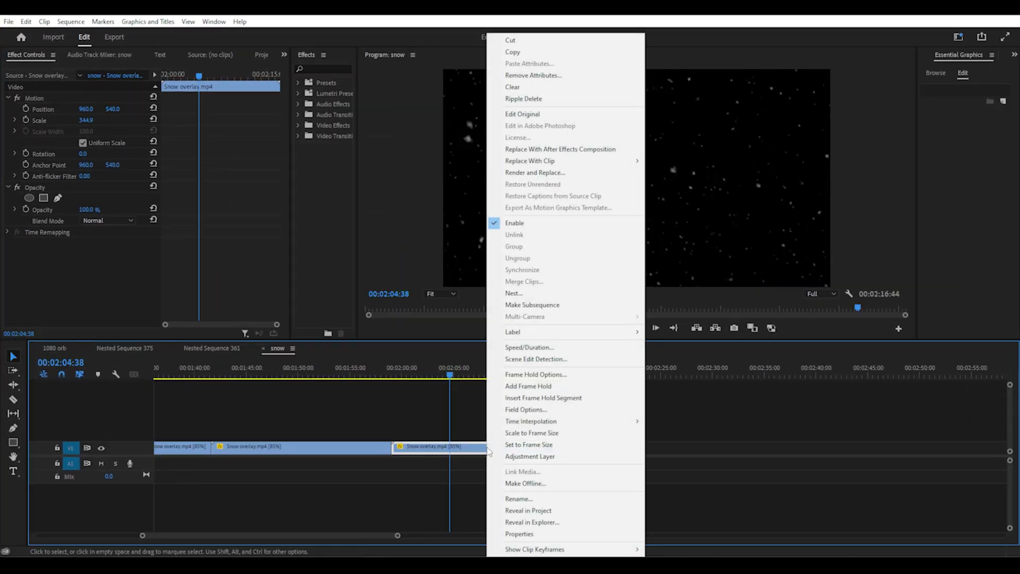
click(533, 347)
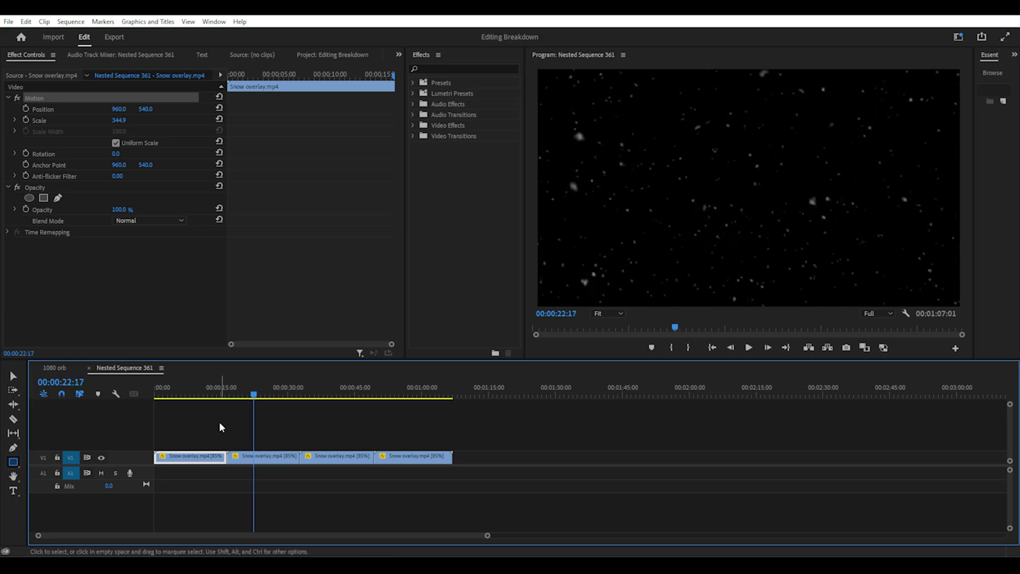
Alt-drag copies of the snow clips to double the overlay length to eight clips
click(222, 425)
click(408, 462)
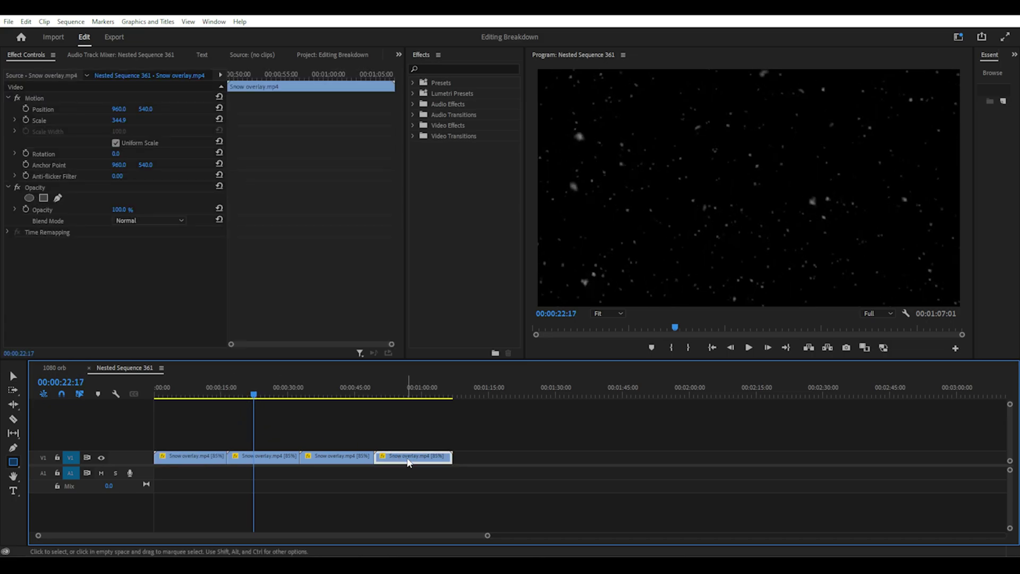
drag(408, 462, 427, 462)
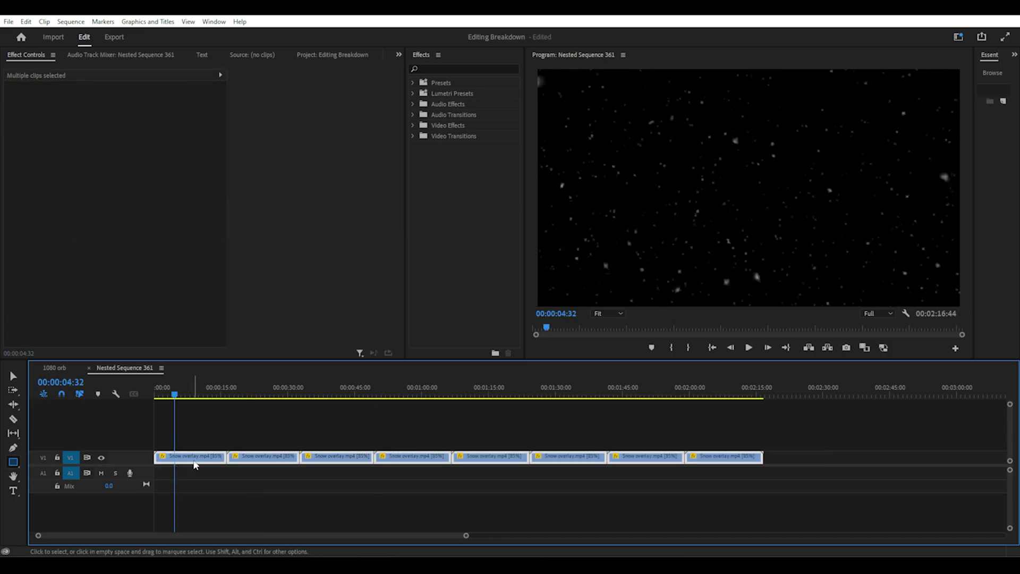
Nest the selected snow clips into one sequence named 'snow'
right_click(194, 463)
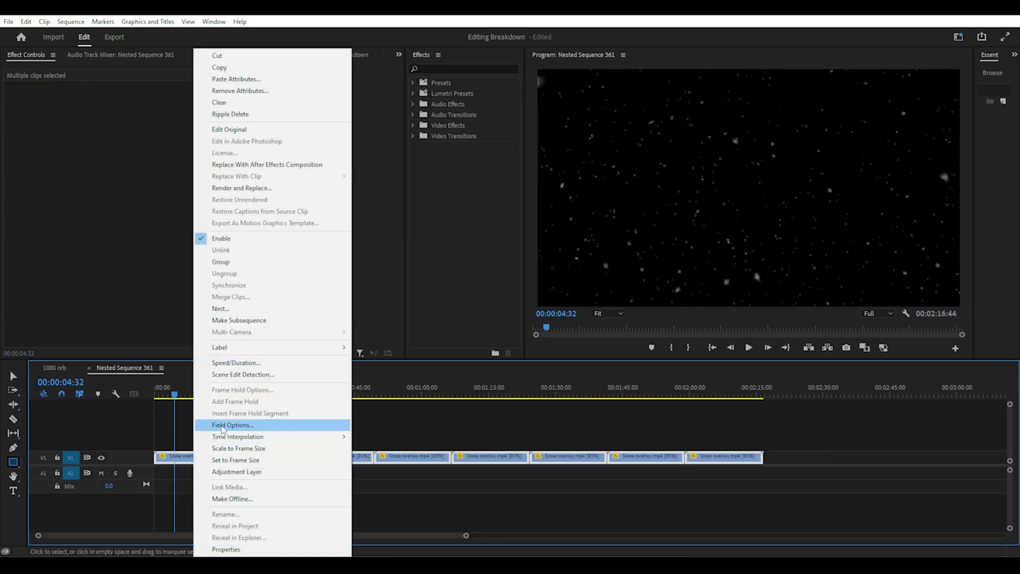
click(221, 309)
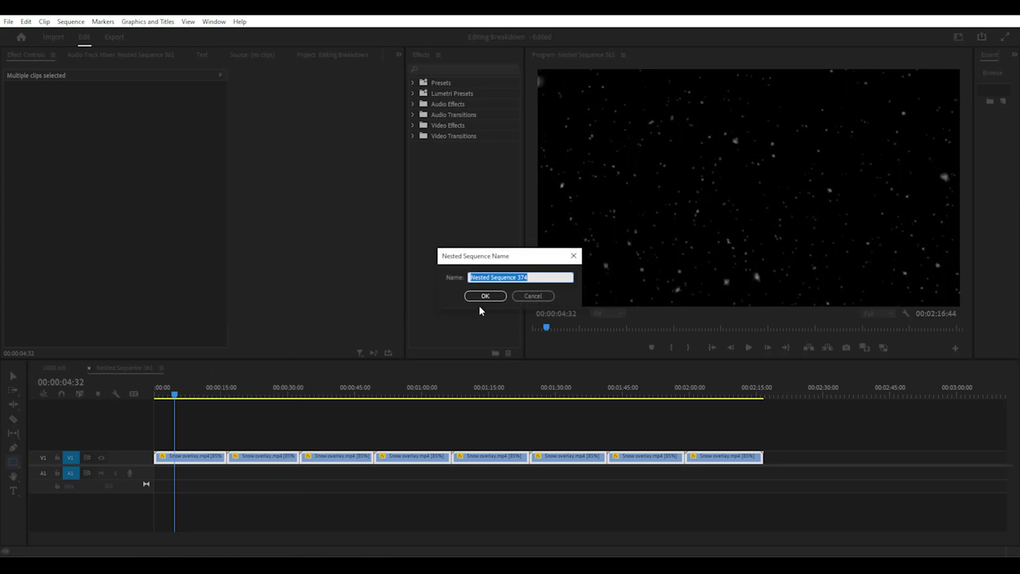
text(snow)
key(Return)
key(ctrl+alt+k)
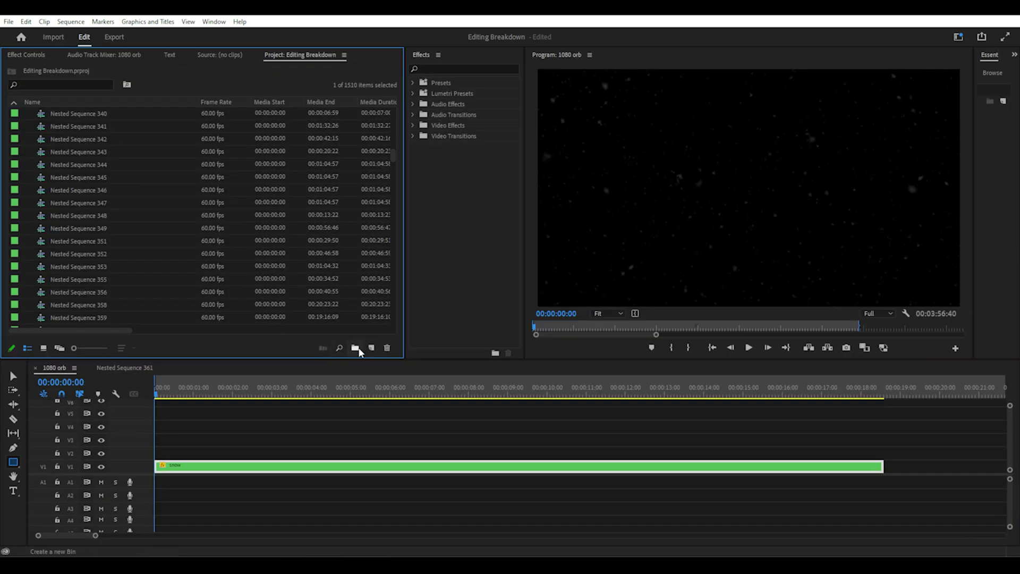
Create a 1920x1080 adjustment layer and place it on the track above snow
click(371, 347)
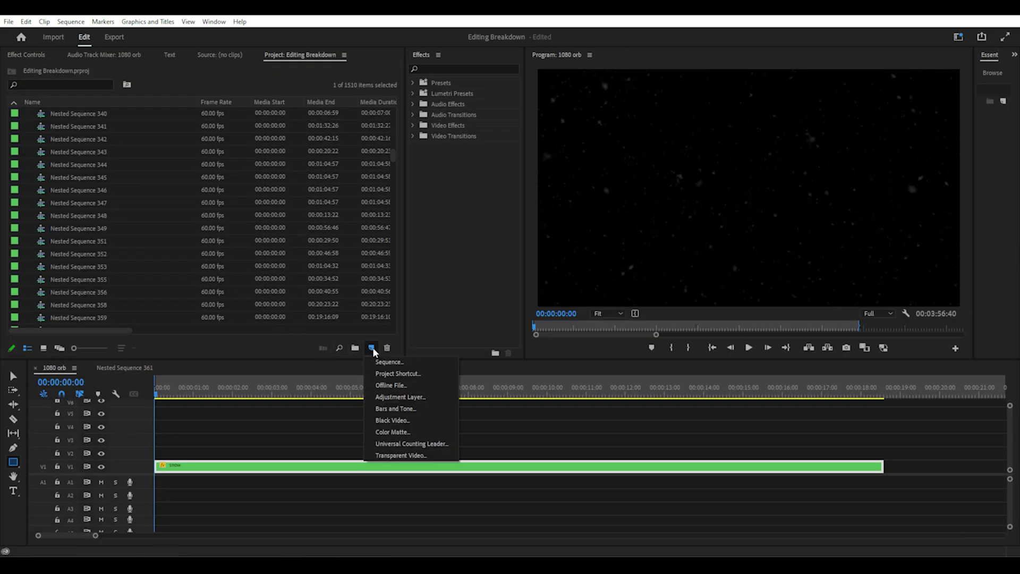
click(386, 396)
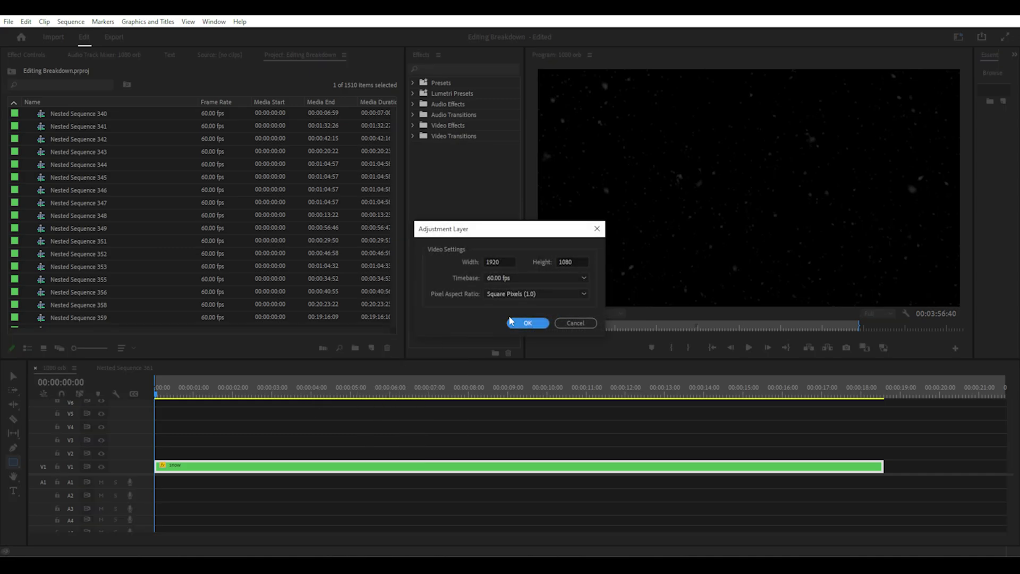
click(522, 324)
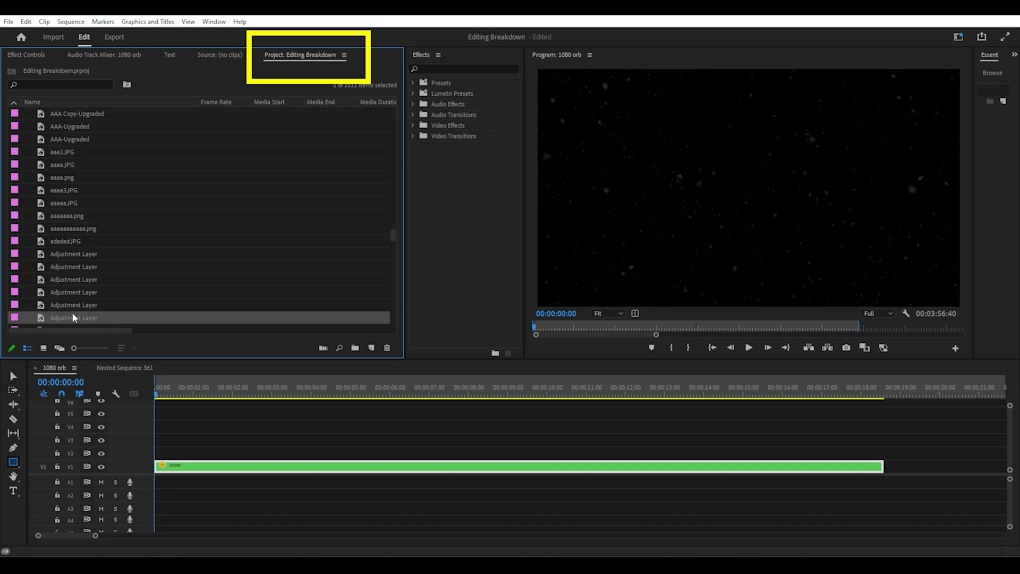
drag(73, 317, 162, 456)
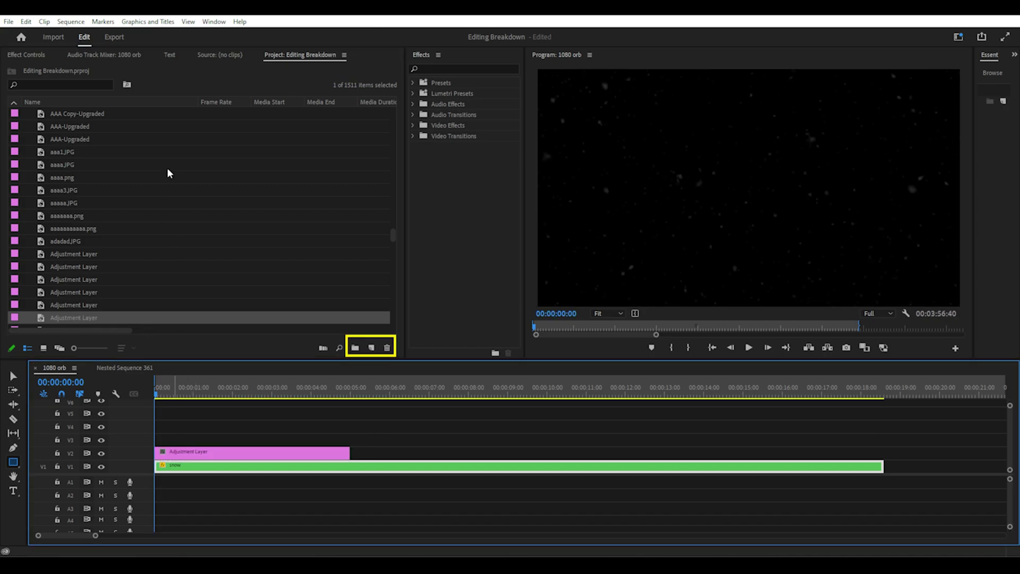
click(203, 455)
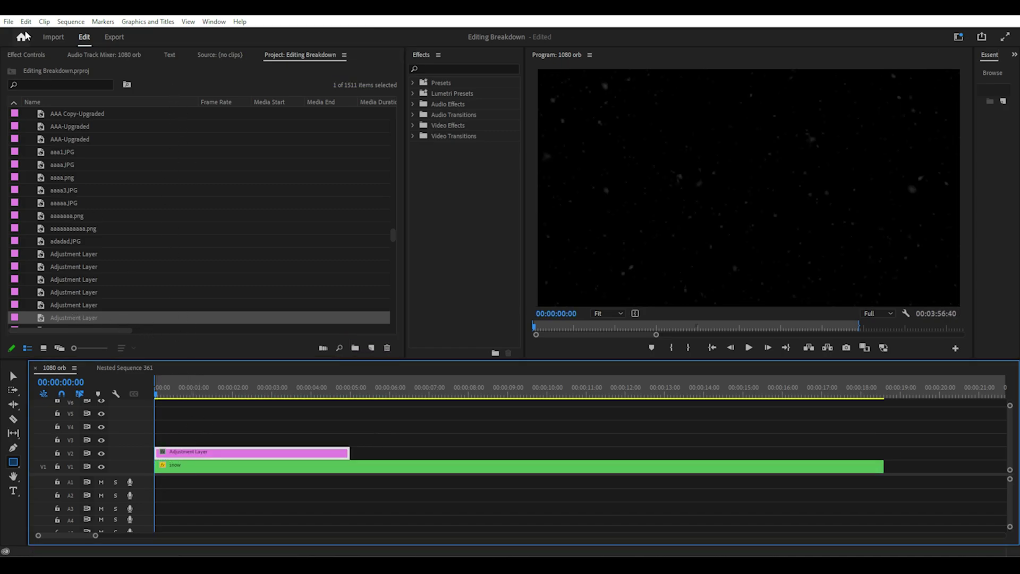
click(27, 55)
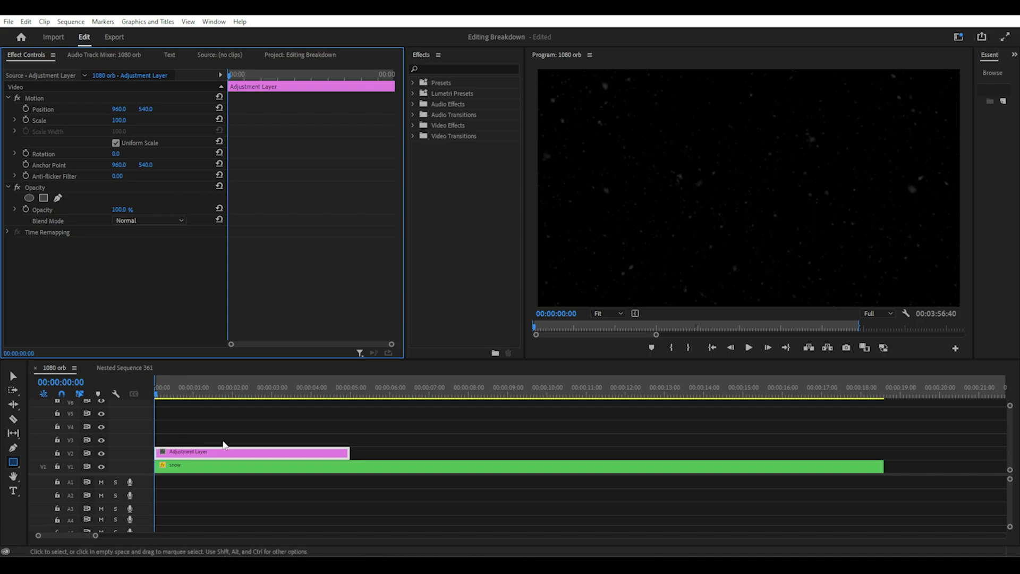
mouse_move(159, 392)
mouse_down()
mouse_move(198, 391)
mouse_move(155, 392)
mouse_up()
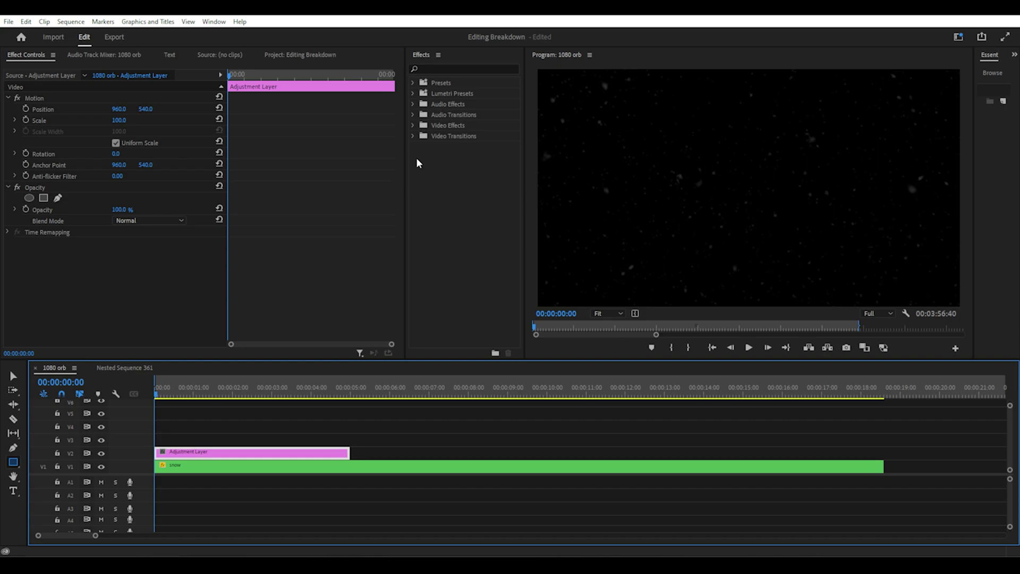
Apply the Dissolve > Dip to White transition to the adjustment layer's start
click(412, 137)
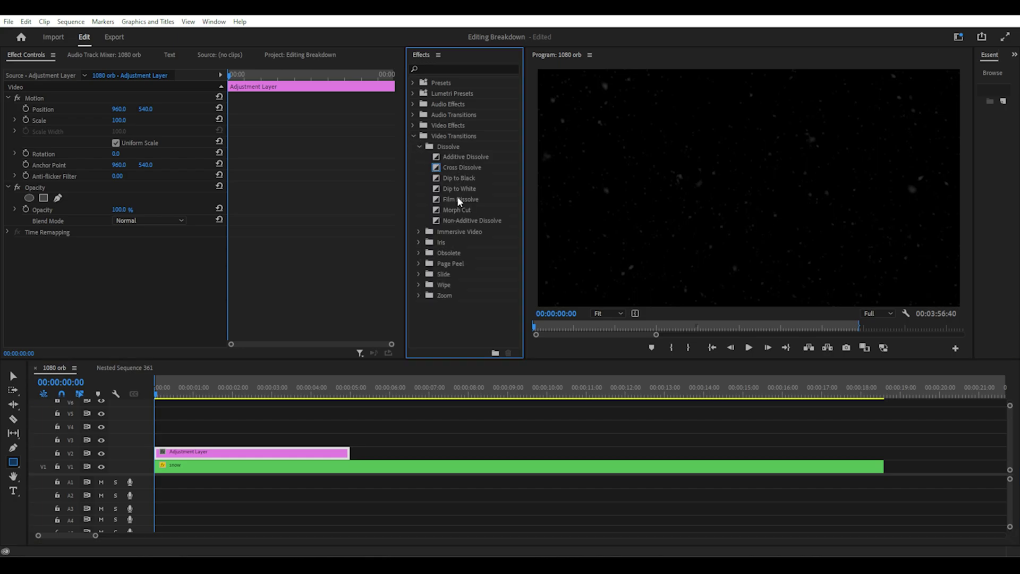
drag(459, 190, 428, 204)
drag(272, 335, 161, 454)
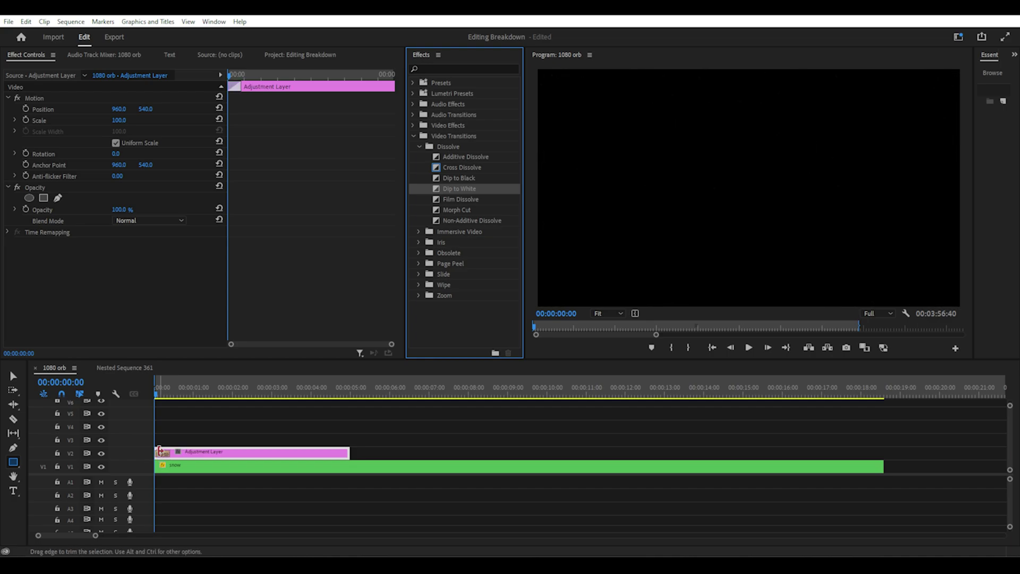
mouse_move(160, 392)
mouse_down()
mouse_move(171, 392)
mouse_move(156, 392)
mouse_up()
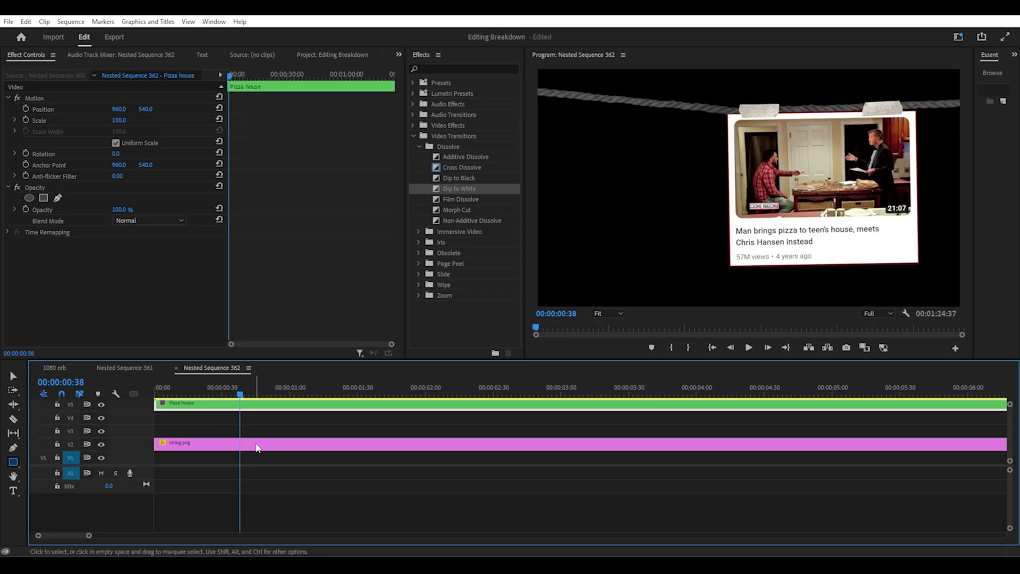
Select string.png, enlarge the program preview to inspect the video card, and widen the effects list
click(259, 448)
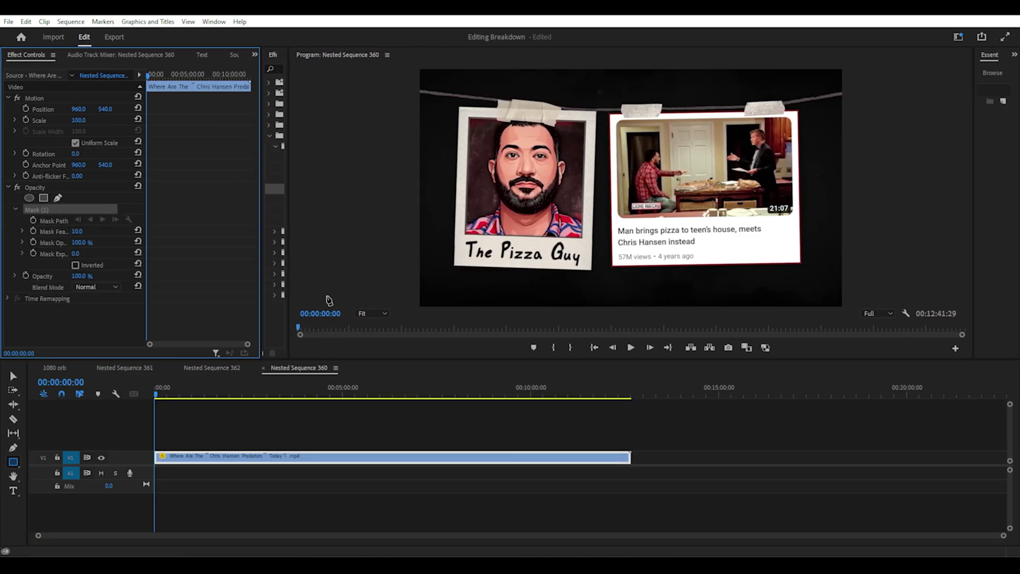
drag(402, 365, 403, 475)
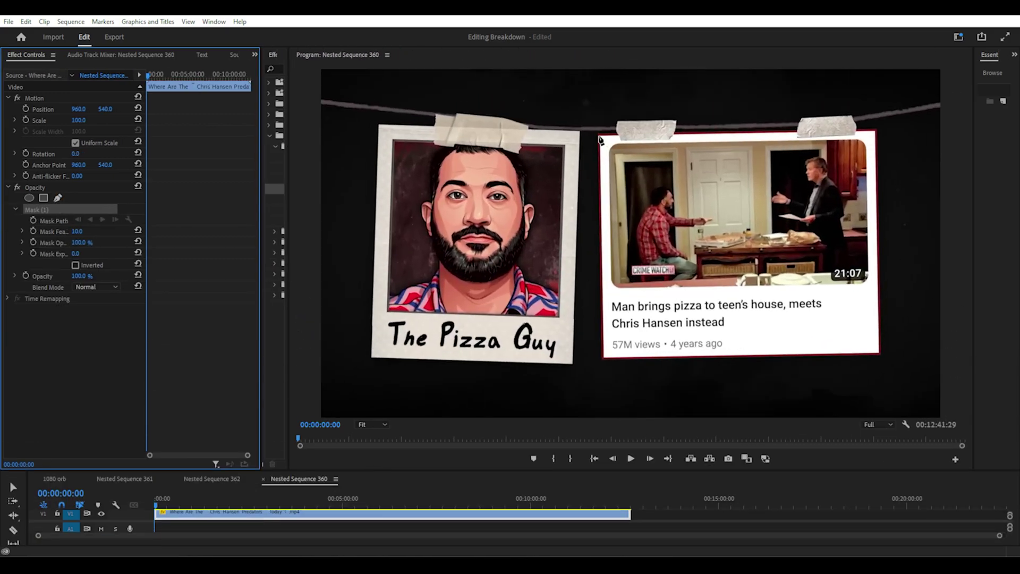
click(802, 121)
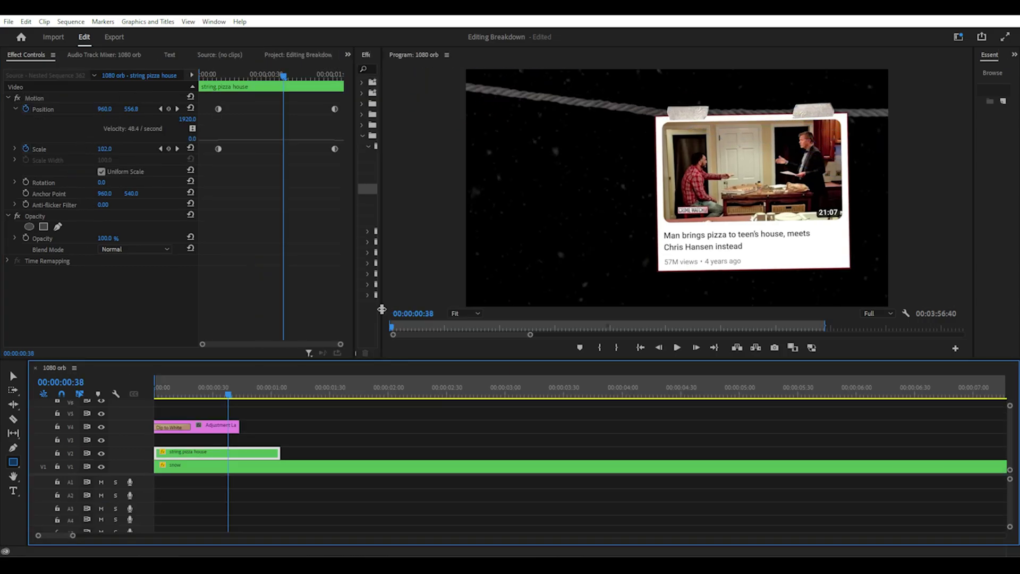
drag(387, 305, 472, 305)
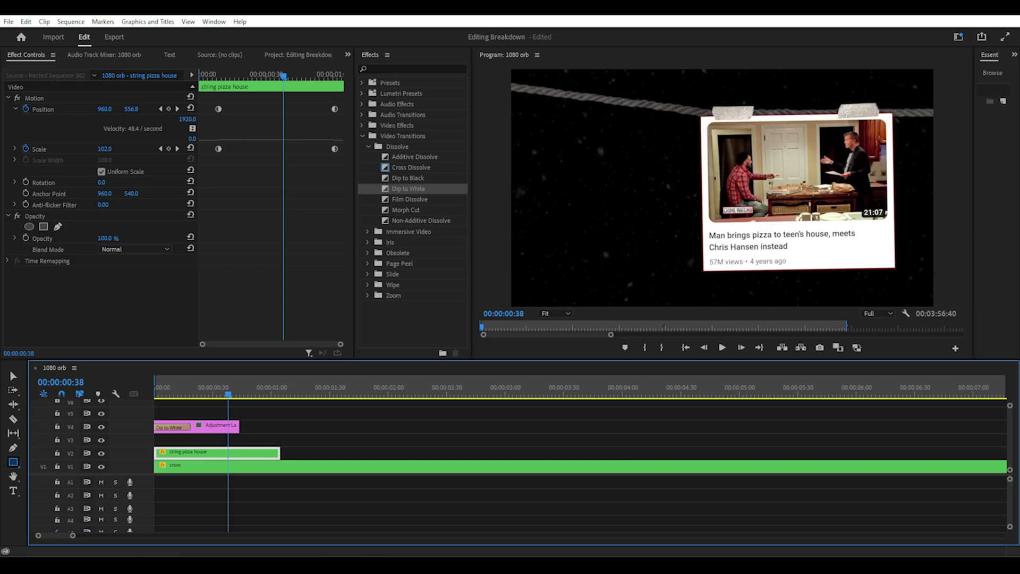
Step frame by frame around the first Position keyframe and preview the string clip's motion
click(161, 109)
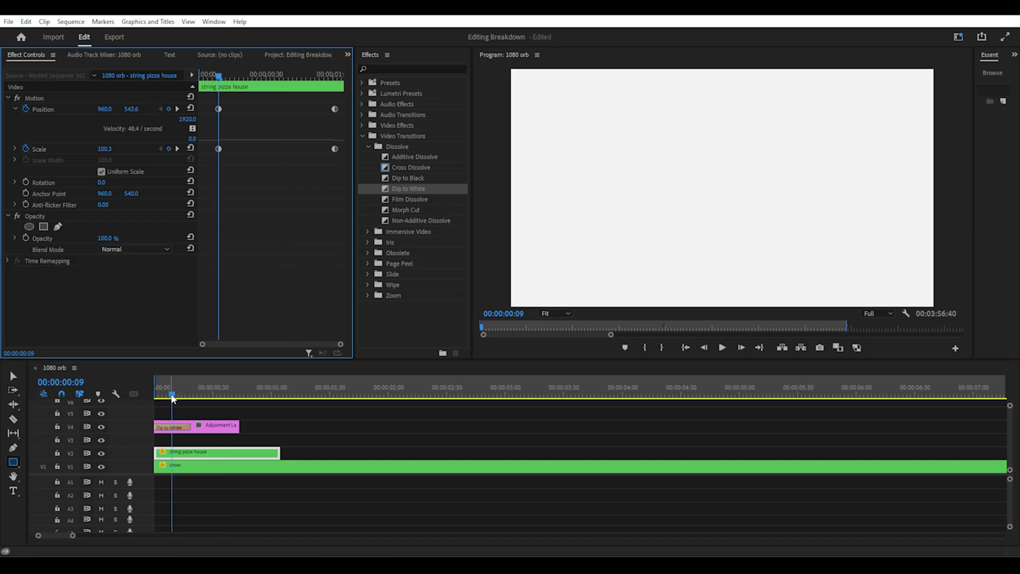
click(170, 406)
key(Left)
key(Right)
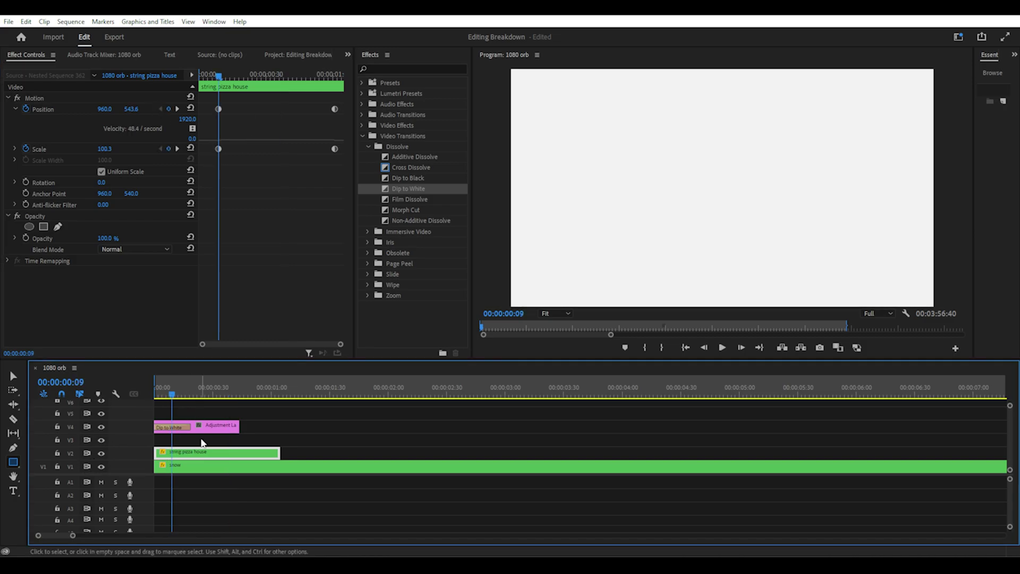
scroll(193, 449, up, 2)
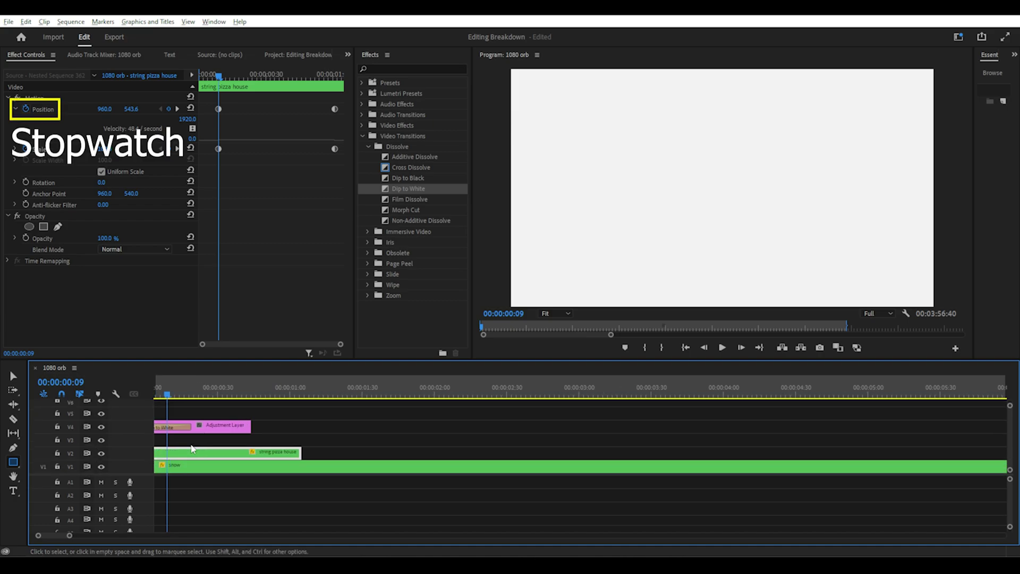
scroll(49, 537, up, 3)
scroll(49, 534, up, 1)
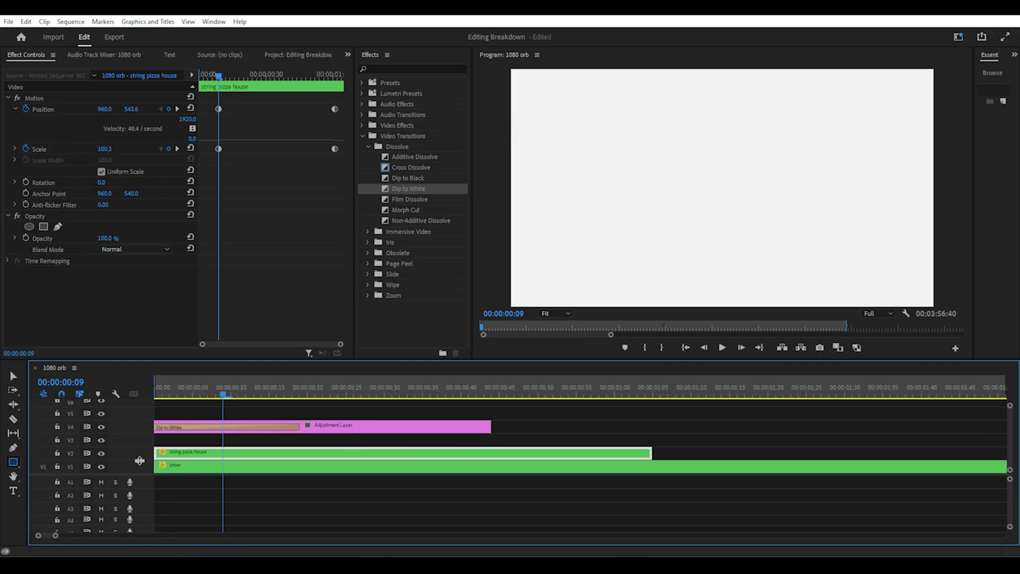
mouse_move(281, 394)
mouse_down()
mouse_move(291, 393)
mouse_move(269, 393)
mouse_up()
Scrub the bounce between the first and last motion keyframes, ending on the first Scale keyframe
click(159, 109)
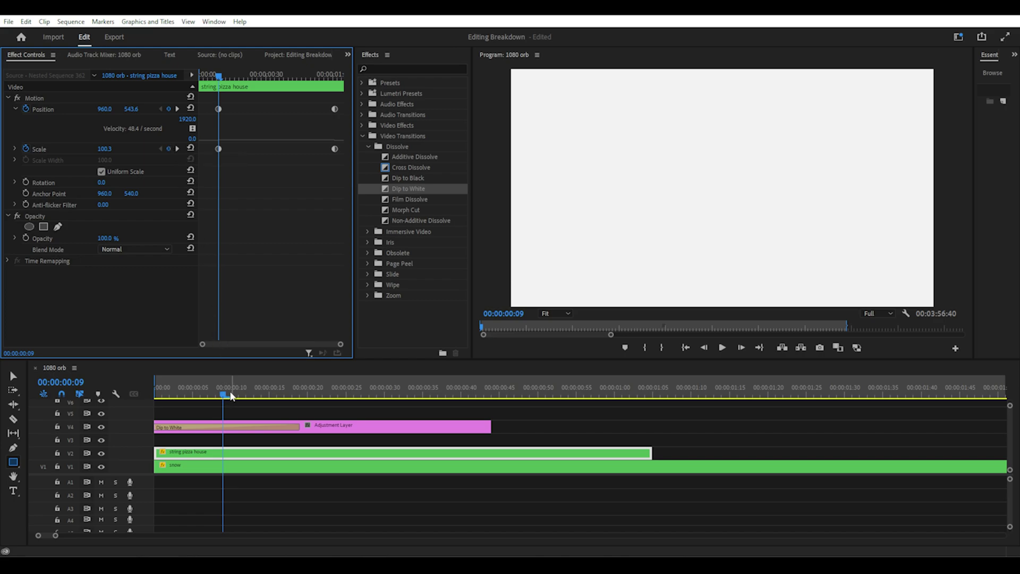
drag(231, 396, 622, 397)
click(34, 97)
click(160, 149)
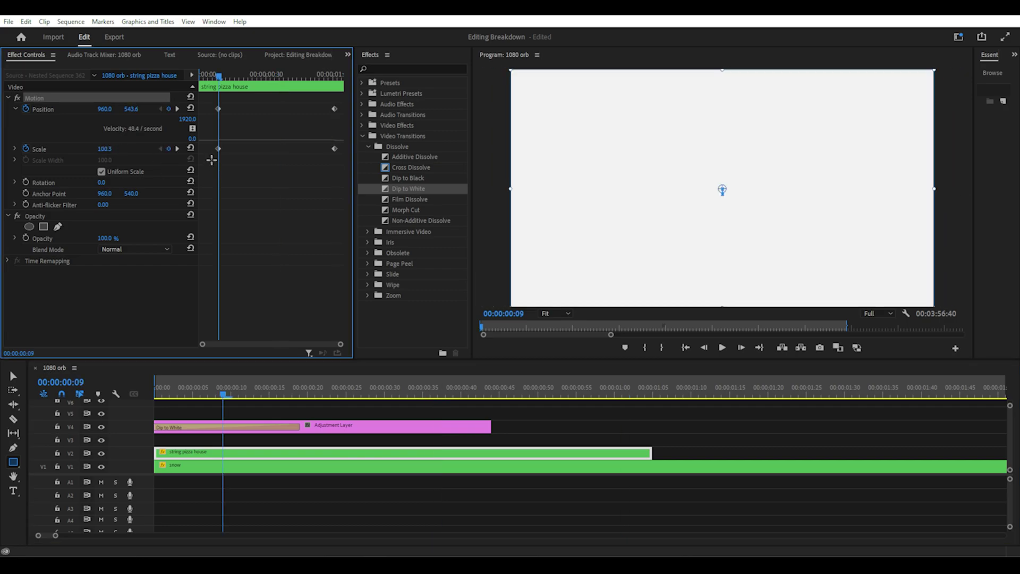
Set the Position keyframes to Auto Bezier temporal interpolation and scrub to check the smoothed motion
right_click(333, 110)
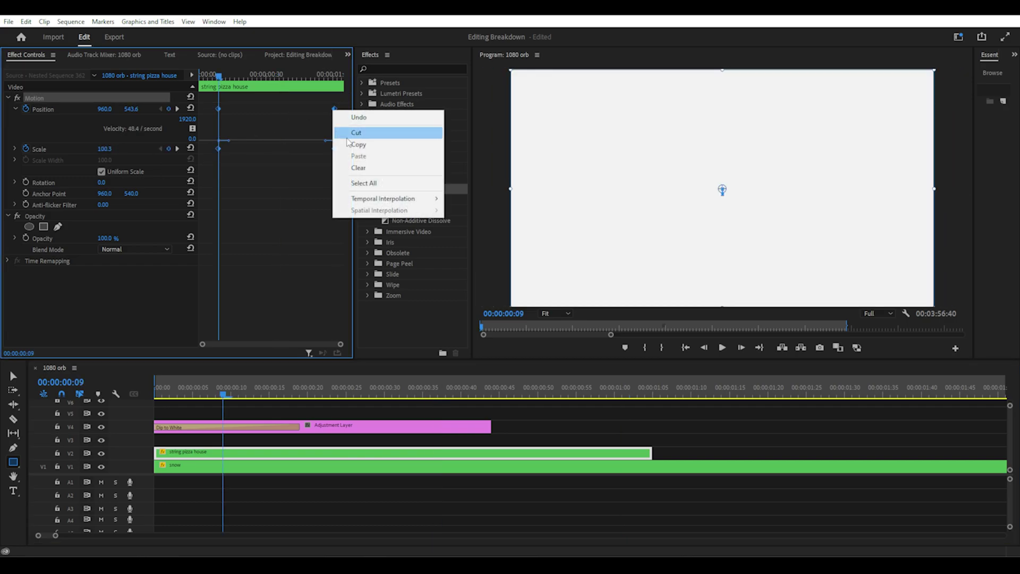
mouse_move(420, 199)
click(473, 222)
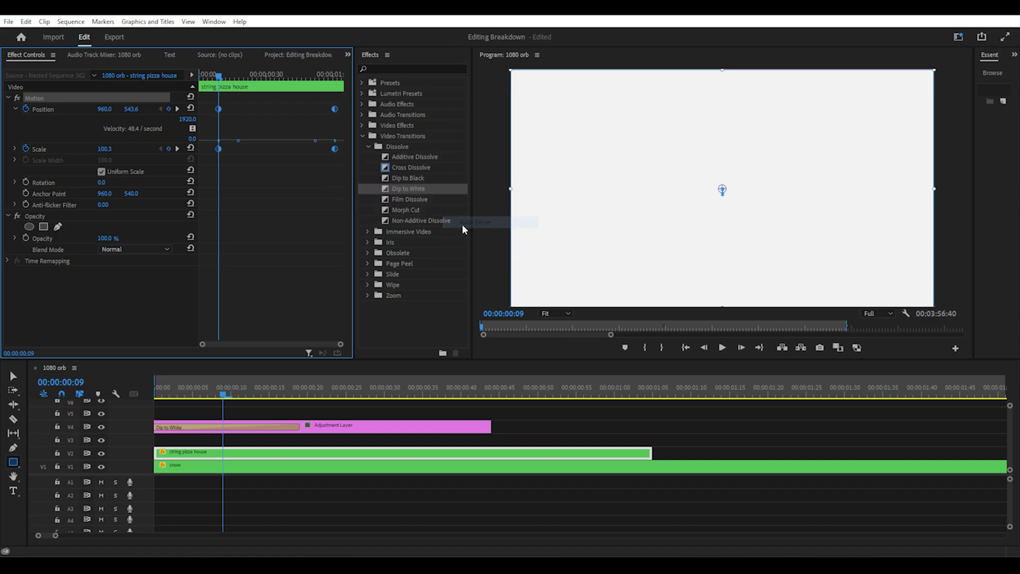
drag(219, 397, 368, 395)
click(298, 411)
click(210, 393)
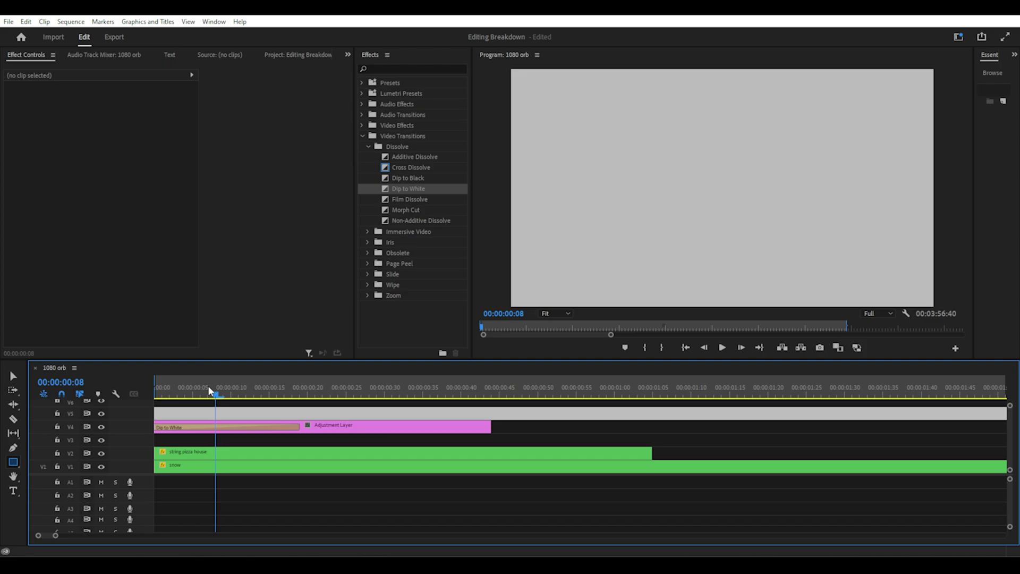
Play the sequence and step through the first and next Position keyframes
key(space)
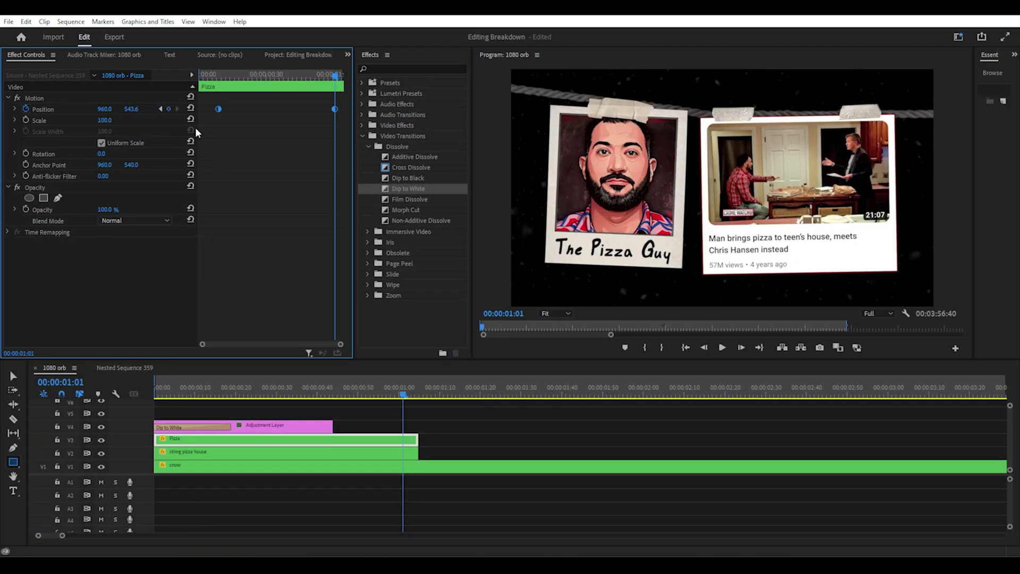
click(370, 463)
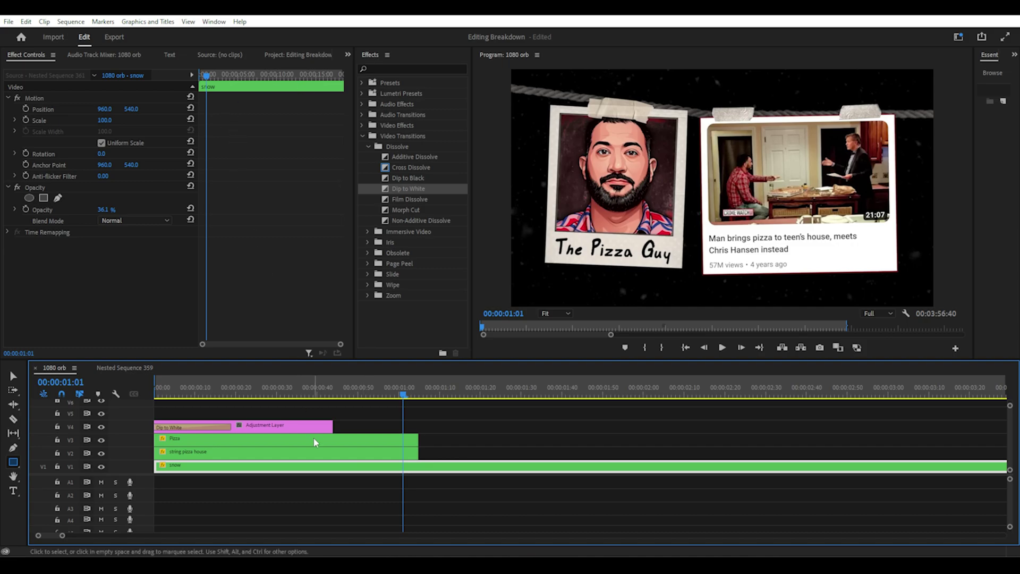
click(320, 456)
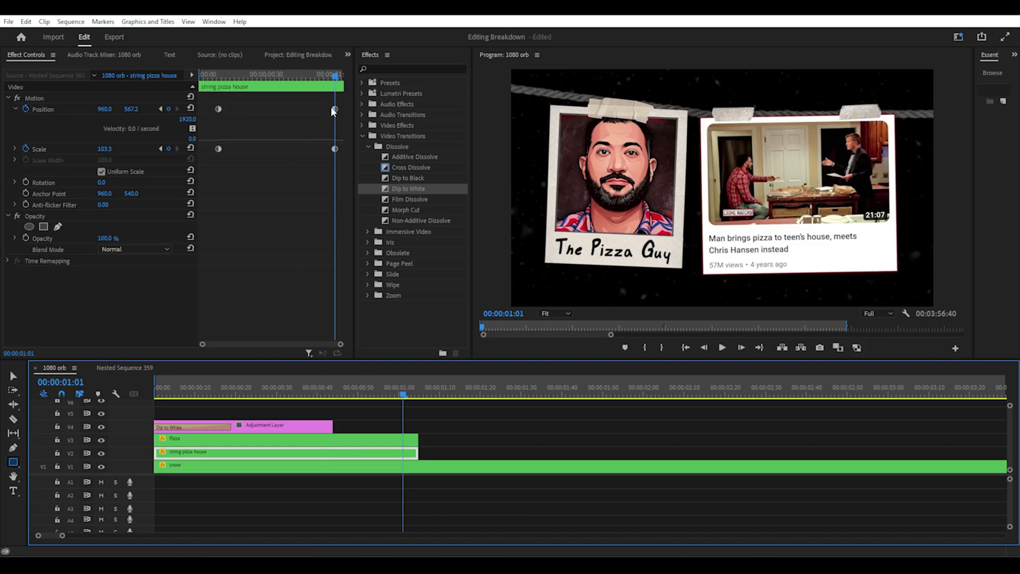
click(161, 109)
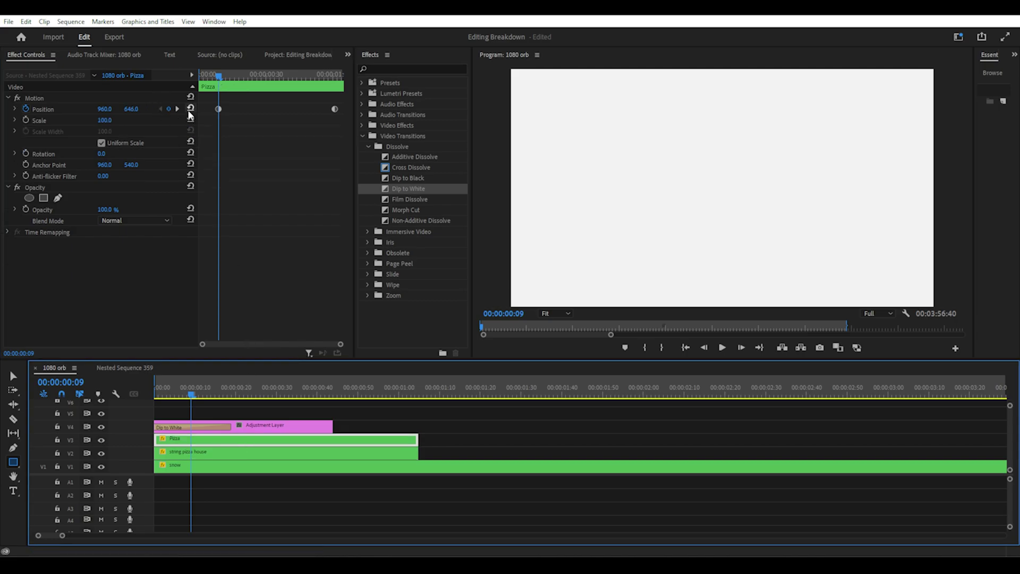
click(176, 109)
Select the Pizza clip on V3 and scrub through the start of the sequence
click(374, 451)
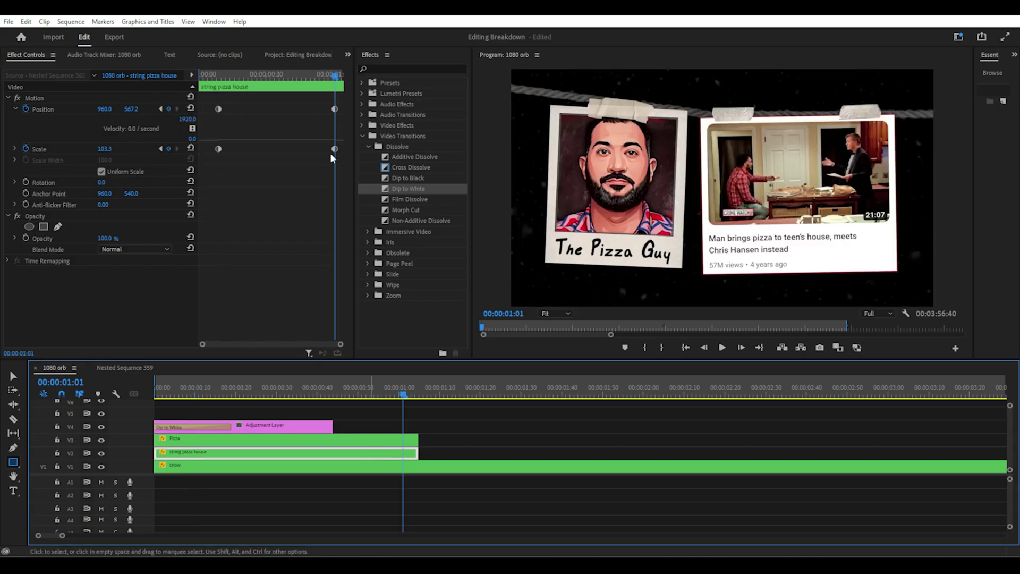
click(378, 441)
click(384, 451)
click(388, 445)
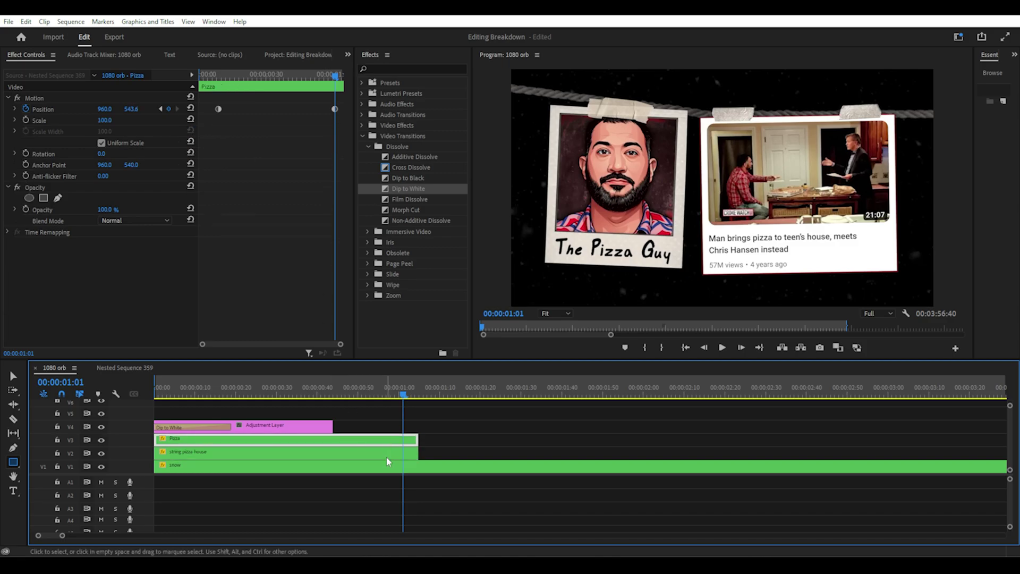
click(387, 456)
click(388, 440)
click(121, 302)
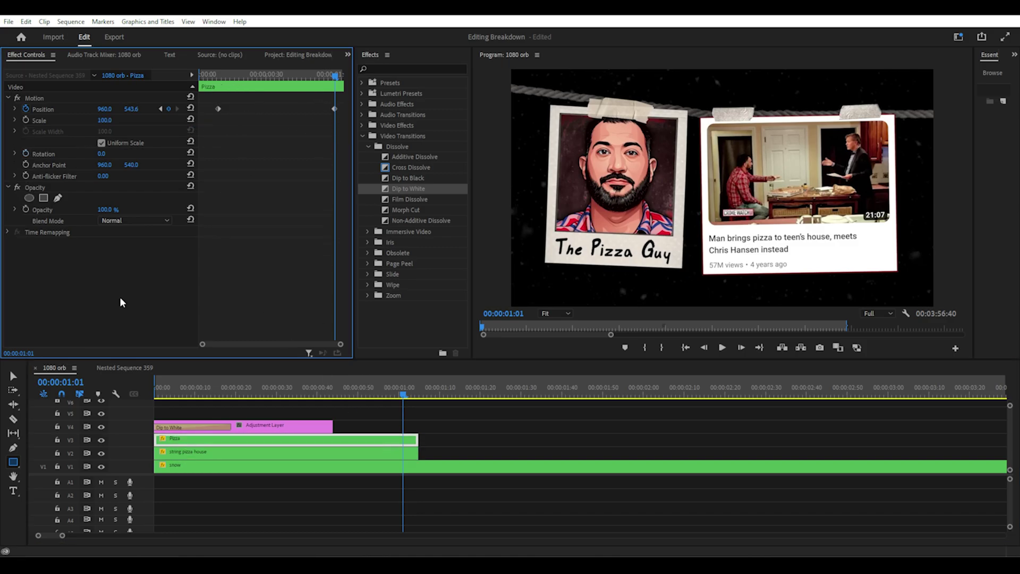
drag(166, 392, 326, 394)
Select both Pizza Position keyframes and set their temporal interpolation to Bezier
drag(209, 121, 222, 101)
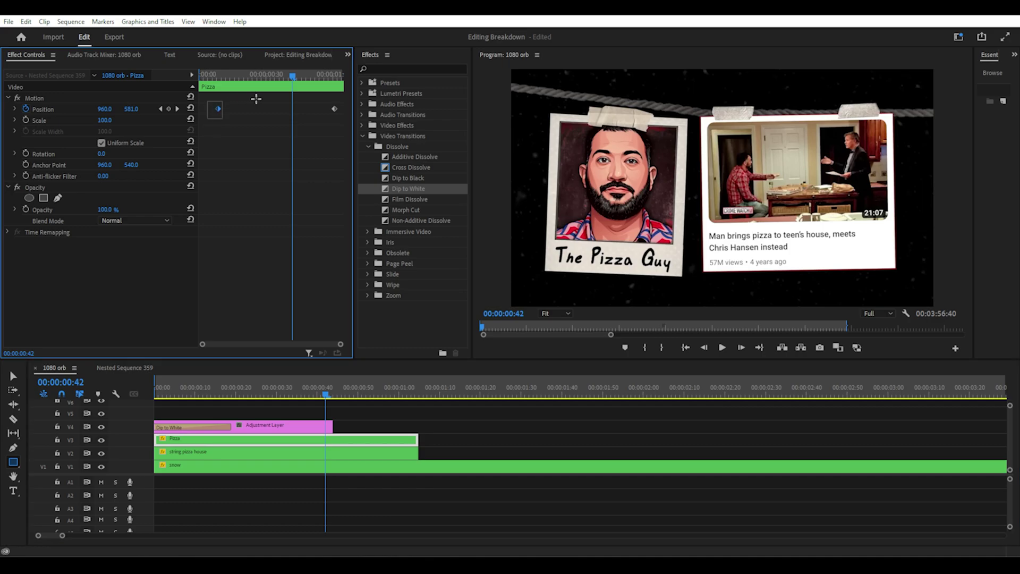
drag(346, 101, 346, 101)
right_click(333, 108)
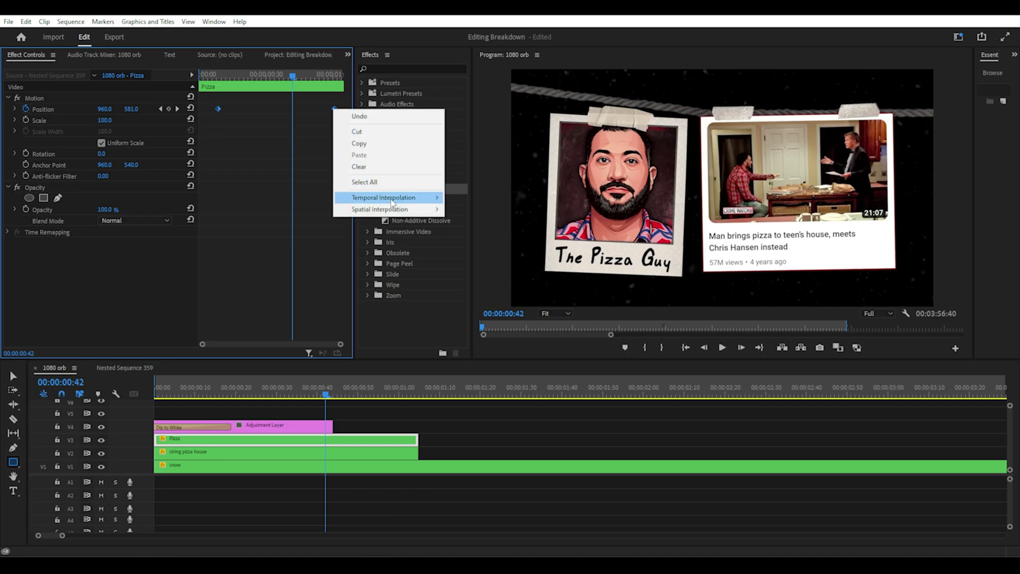
mouse_move(393, 197)
click(456, 210)
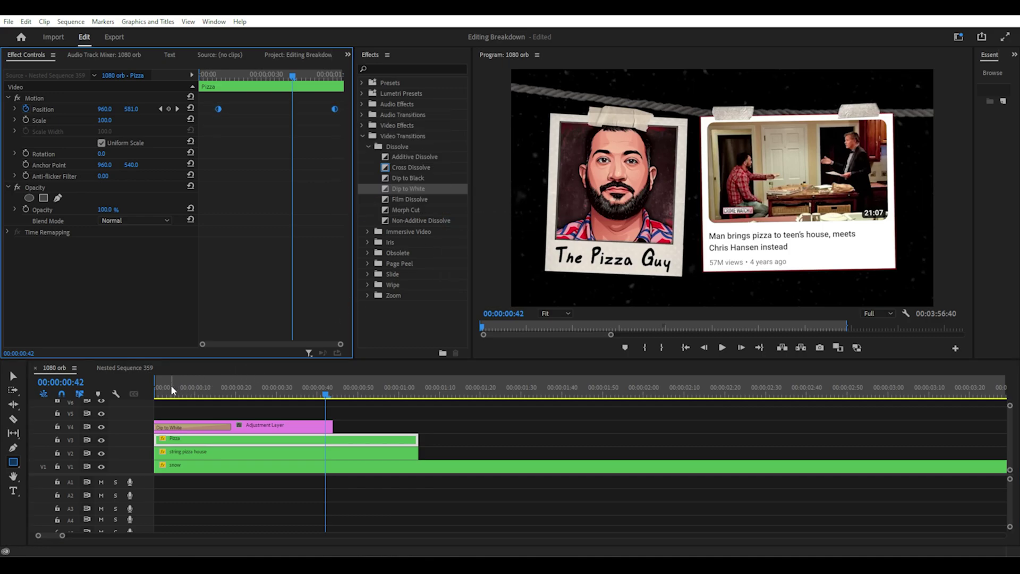
Replay the sequence from the start to check the eased drop
drag(172, 390, 151, 391)
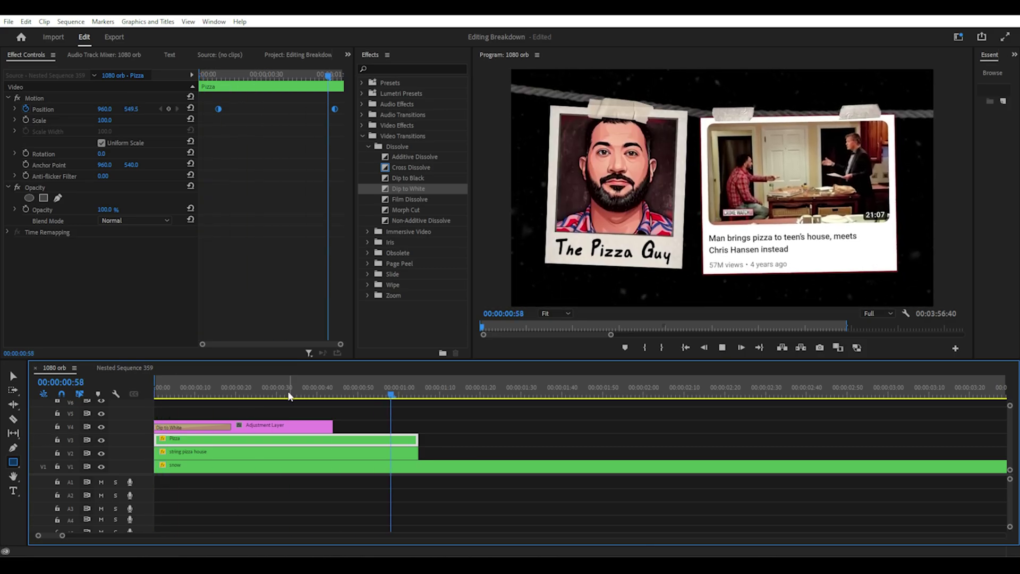
click(151, 394)
key(space)
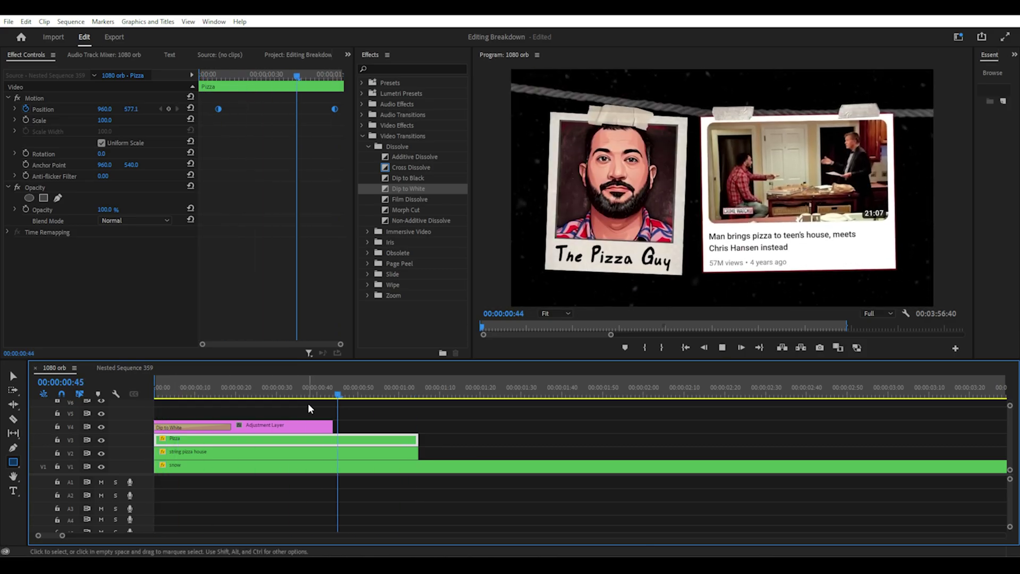
click(154, 389)
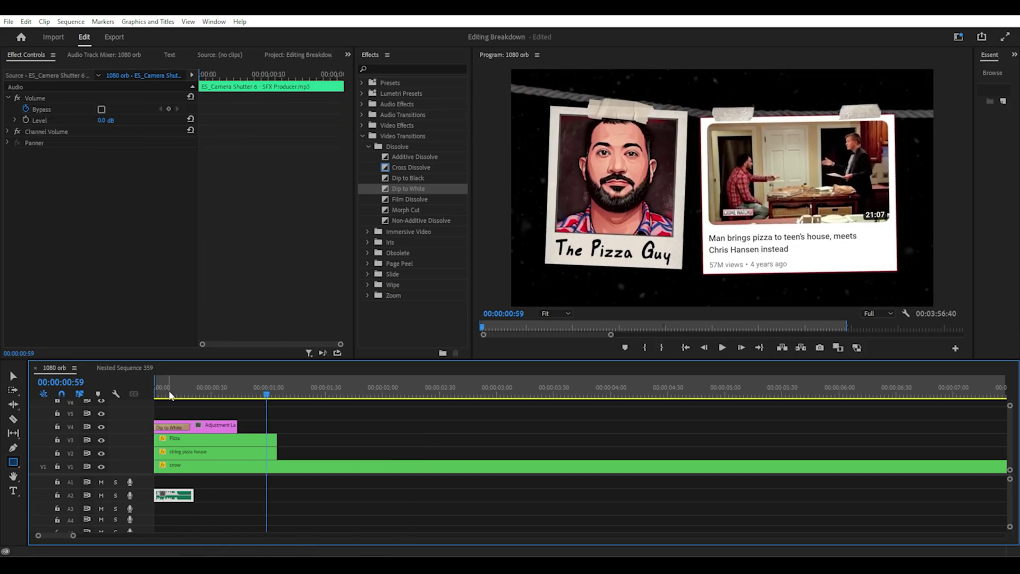
Nudge the A2 camera shutter sound a few frames later and replay the intro to check timing
click(170, 395)
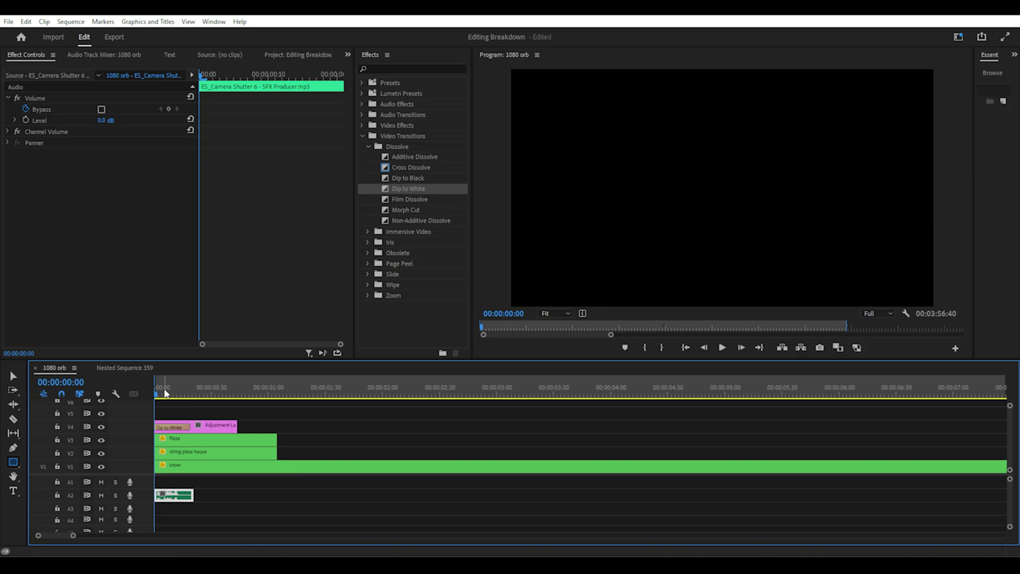
key(space)
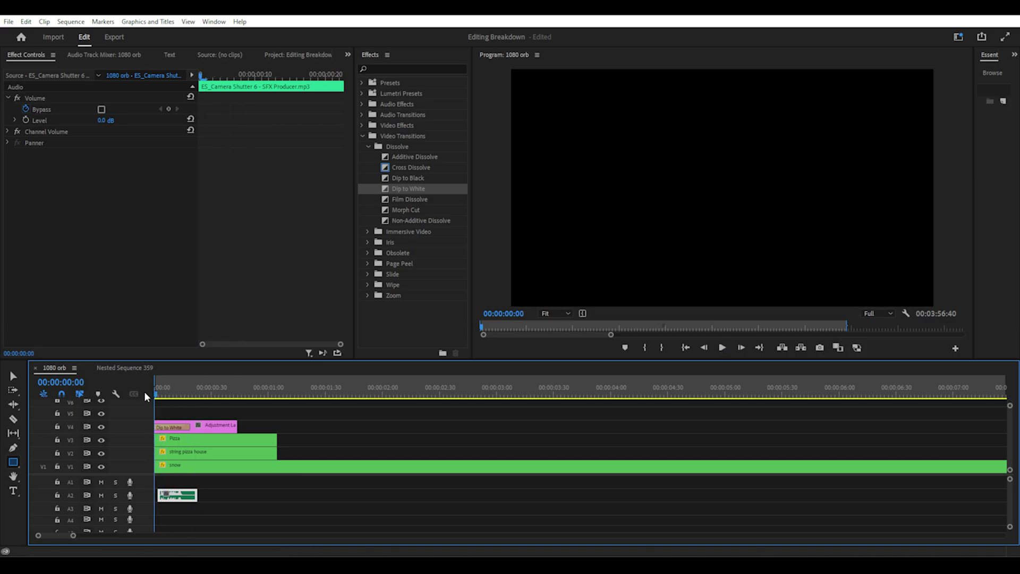
key(space)
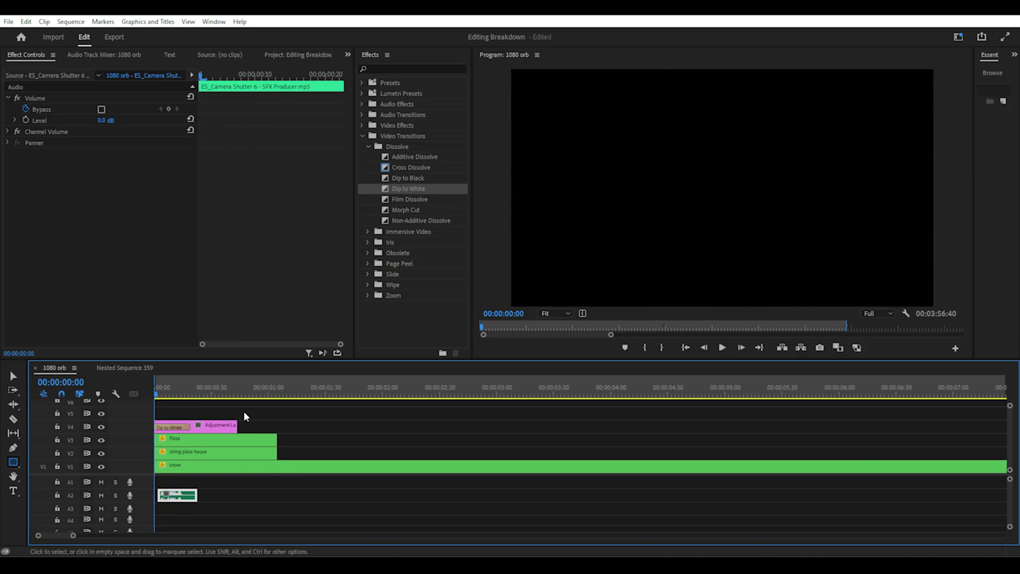
key(space)
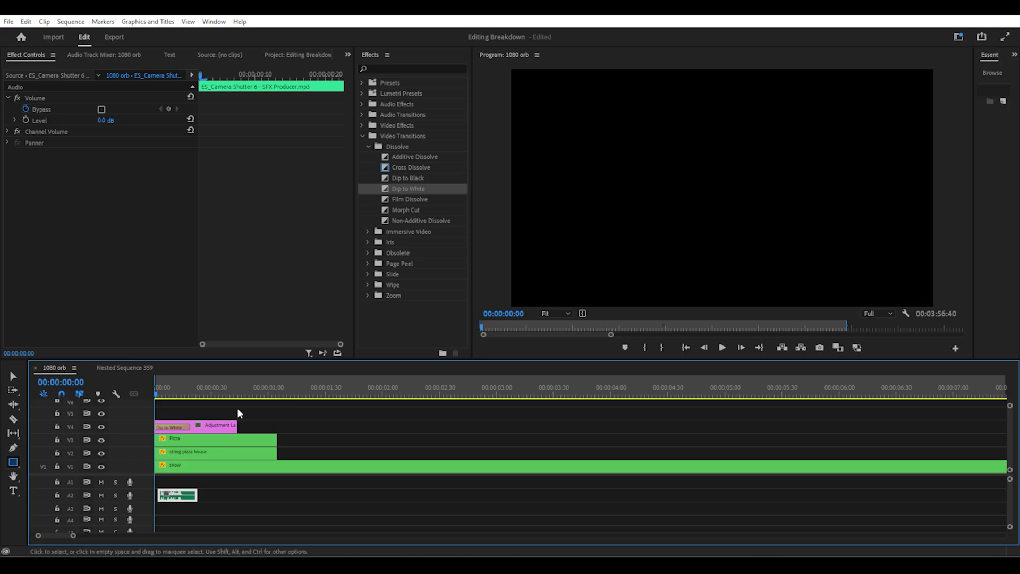
key(space)
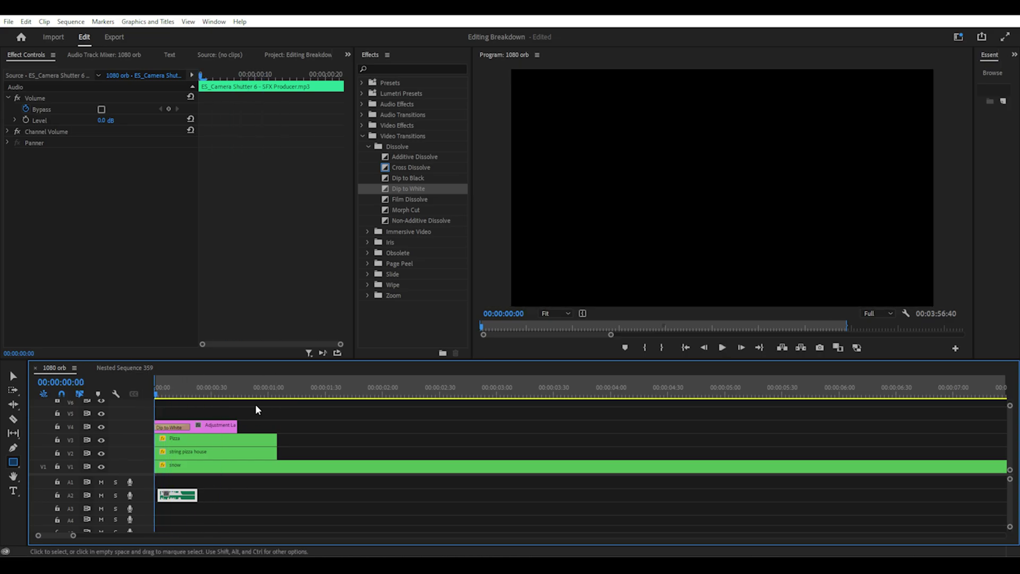
key(space)
key(space)
click(187, 385)
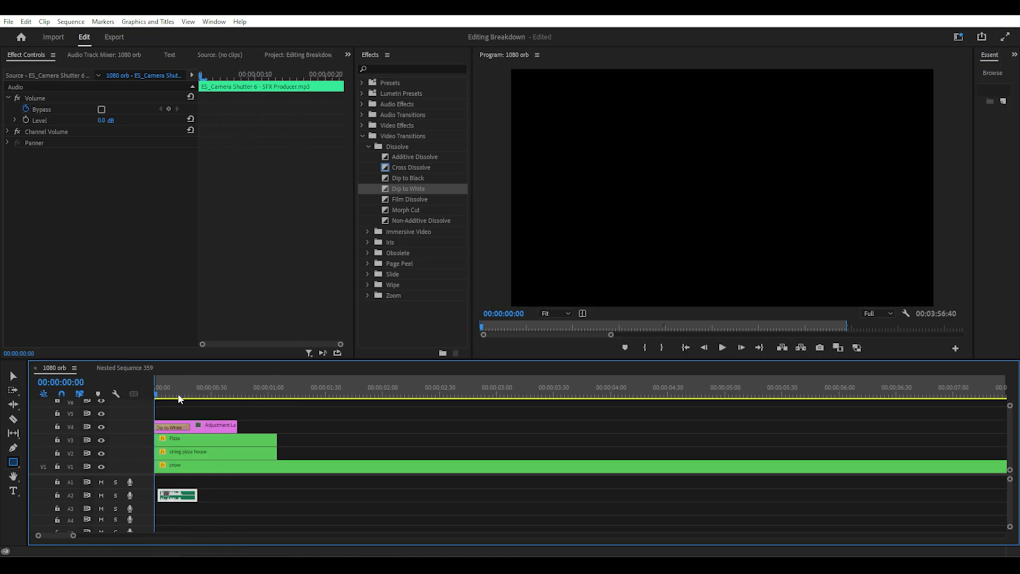
key(space)
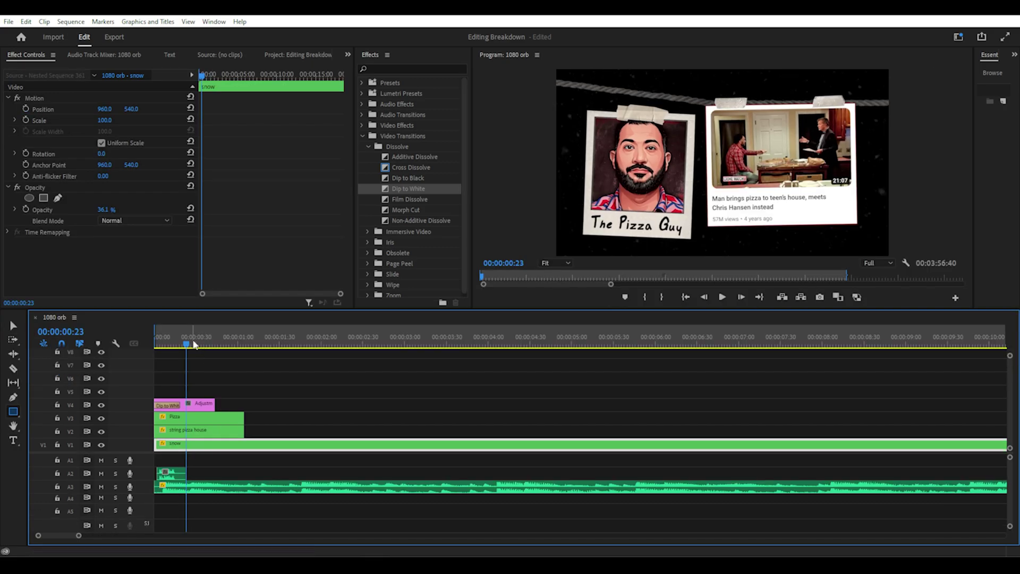
Copy the Pizza, string pizza house and audio group along the timeline, moving adjustment layers to V6
click(160, 344)
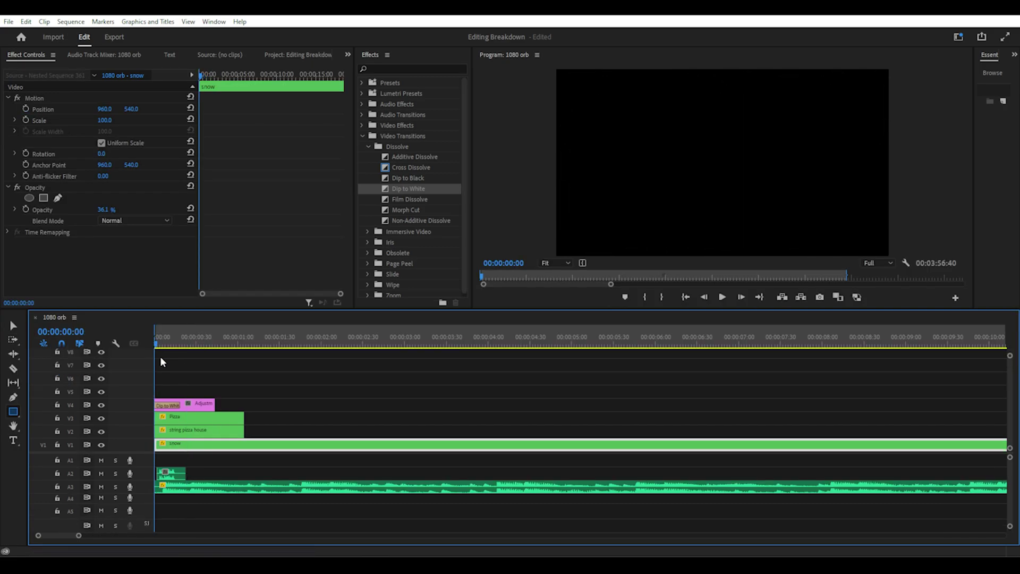
click(202, 418)
shift+click(203, 433)
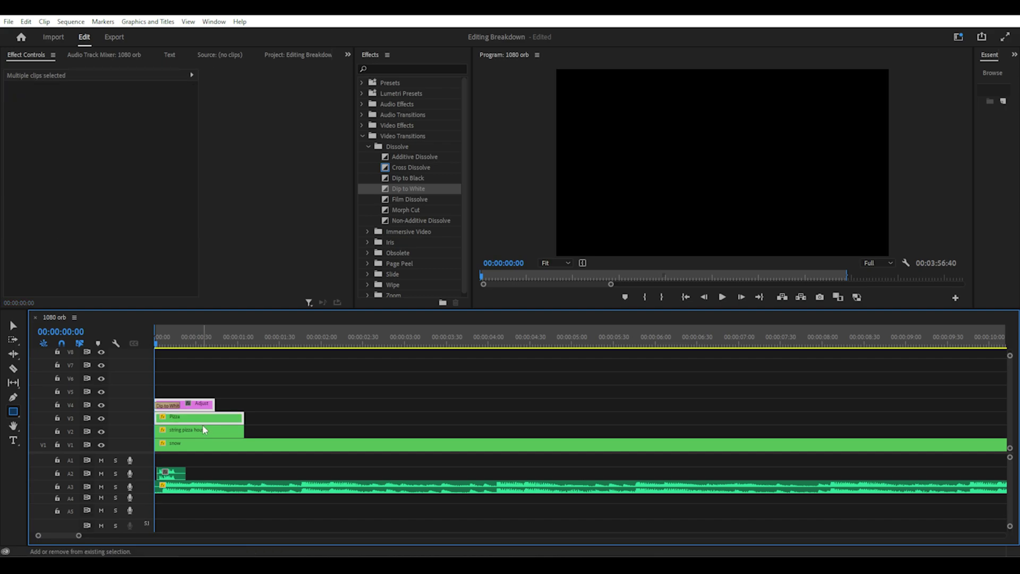
shift+click(177, 477)
drag(215, 423, 384, 425)
drag(205, 421, 477, 429)
drag(194, 425, 555, 426)
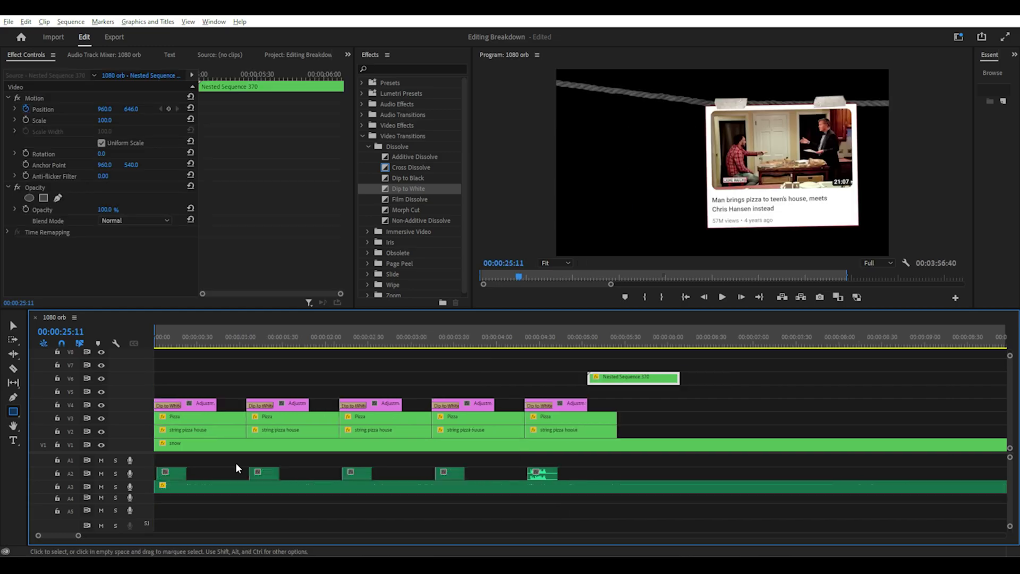
mouse_move(560, 377)
mouse_down()
mouse_move(530, 394)
mouse_move(287, 407)
mouse_move(291, 381)
mouse_up()
drag(635, 379, 293, 406)
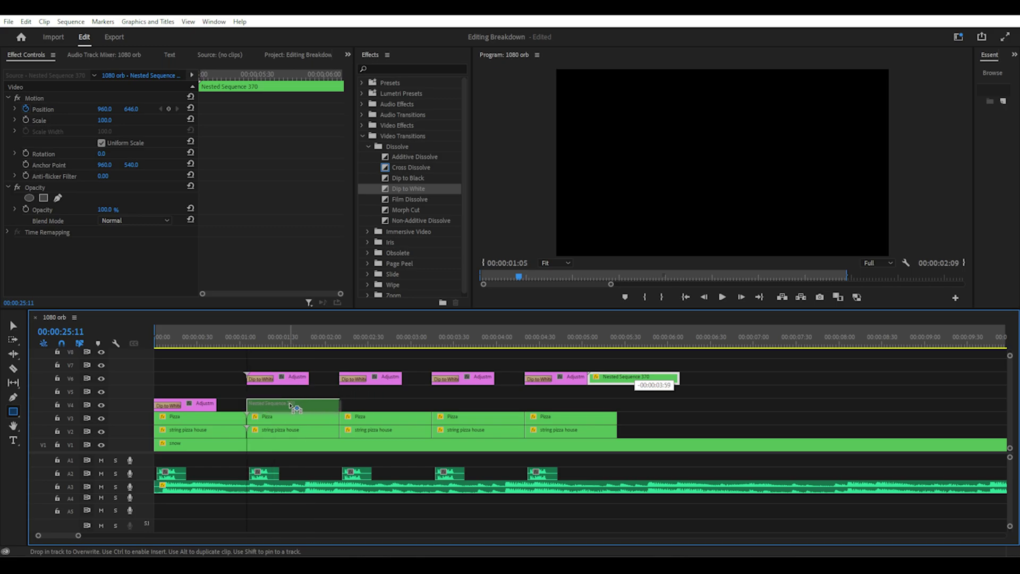
Paste the Pizza clip's Motion attributes onto Nested Sequence 370 and preview the bounce
right_click(301, 416)
click(325, 51)
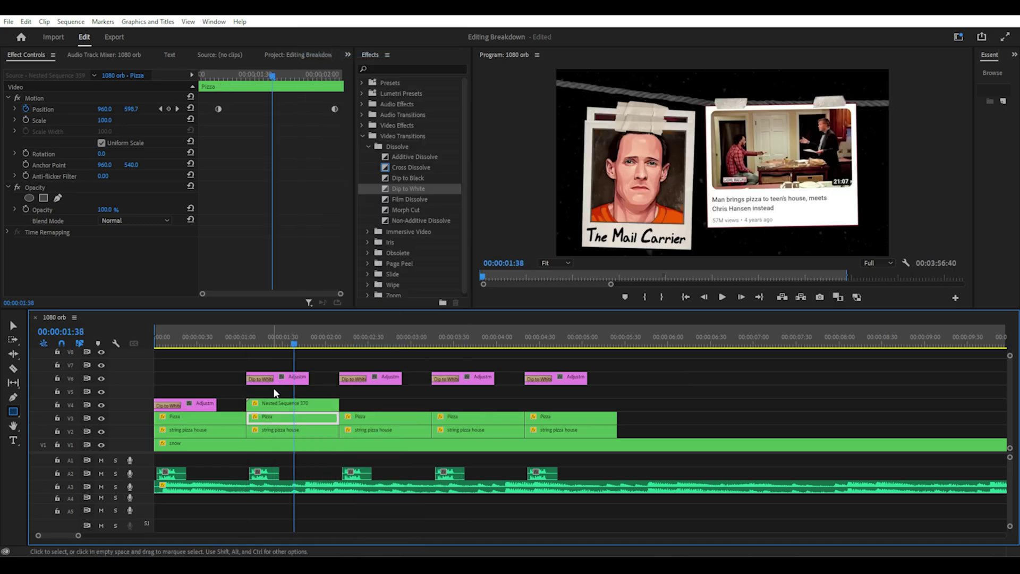
right_click(285, 406)
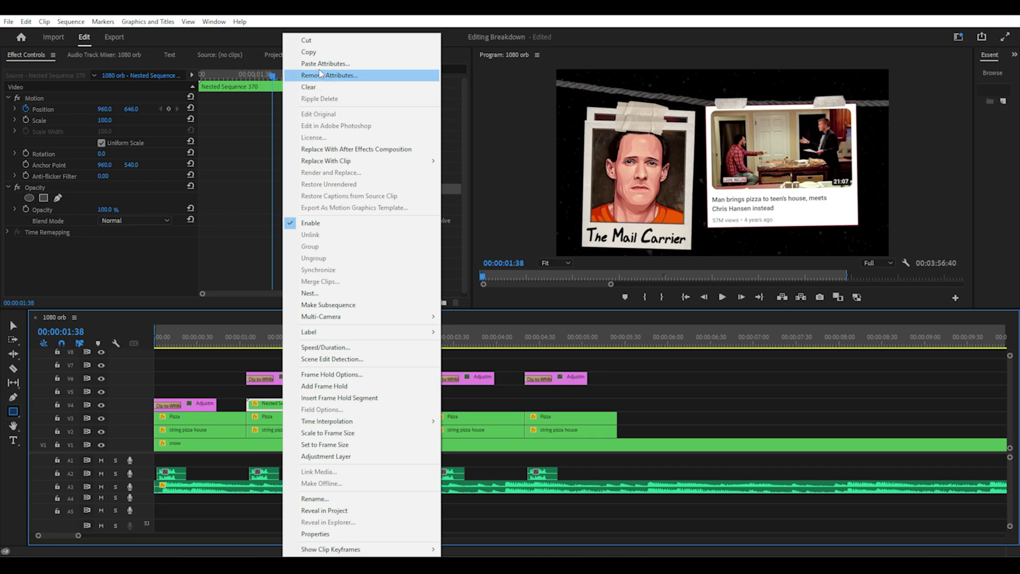
click(318, 64)
click(520, 460)
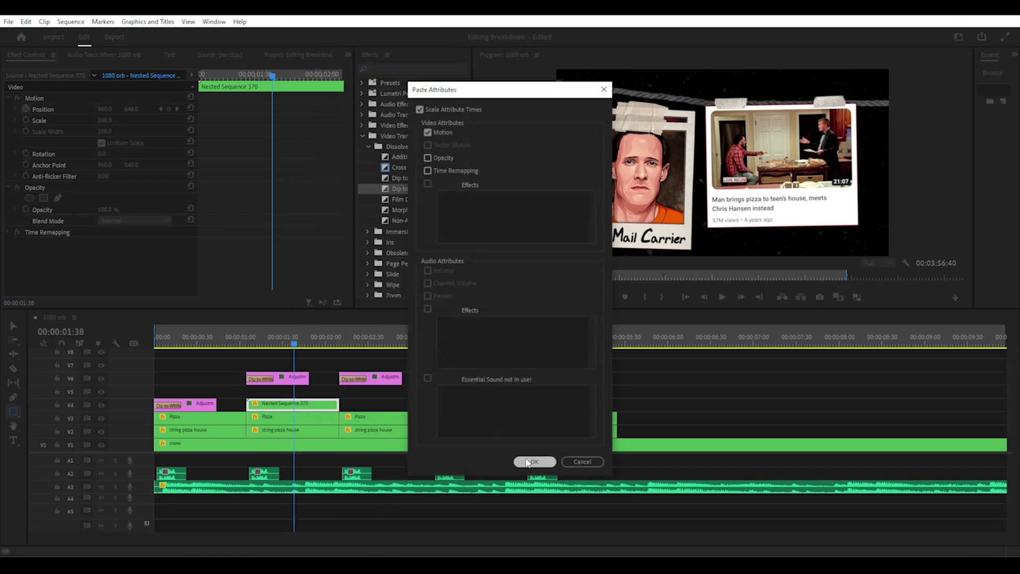
click(259, 345)
drag(264, 344, 307, 344)
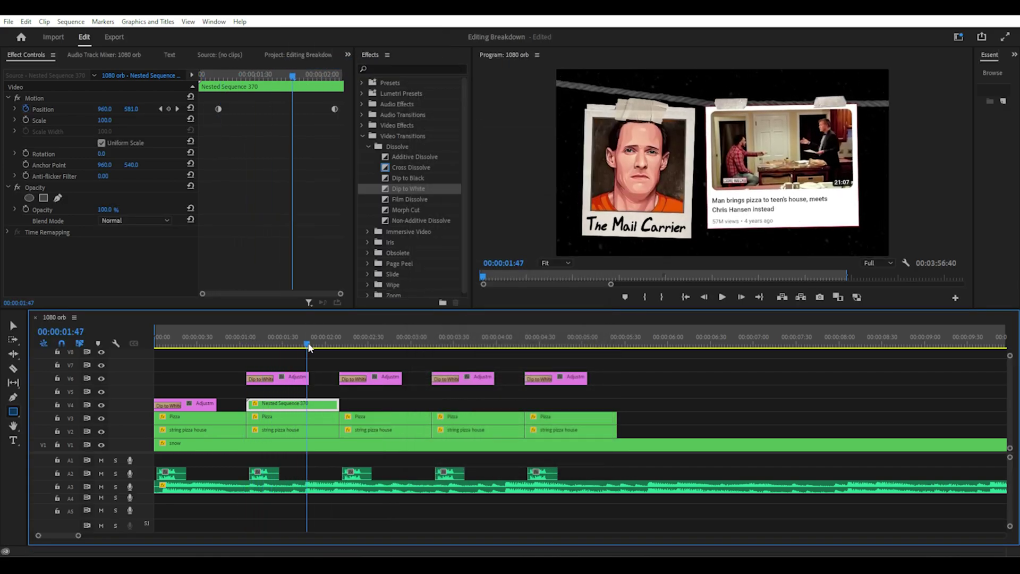
Move a spare Pizza clip later and set the second Position keyframe's Y to 515.2
drag(288, 419, 814, 425)
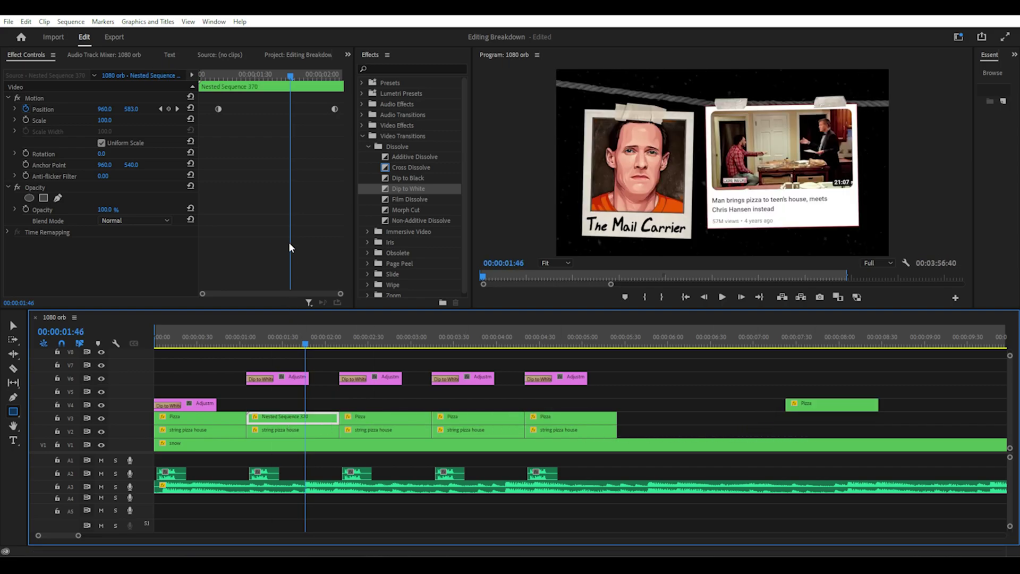
click(177, 109)
click(35, 98)
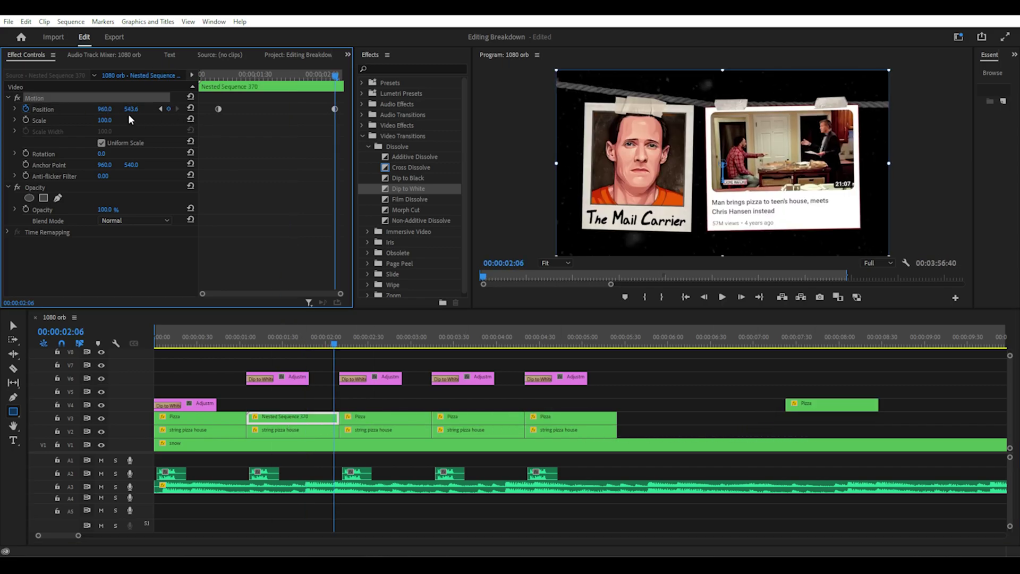
drag(141, 115, 127, 114)
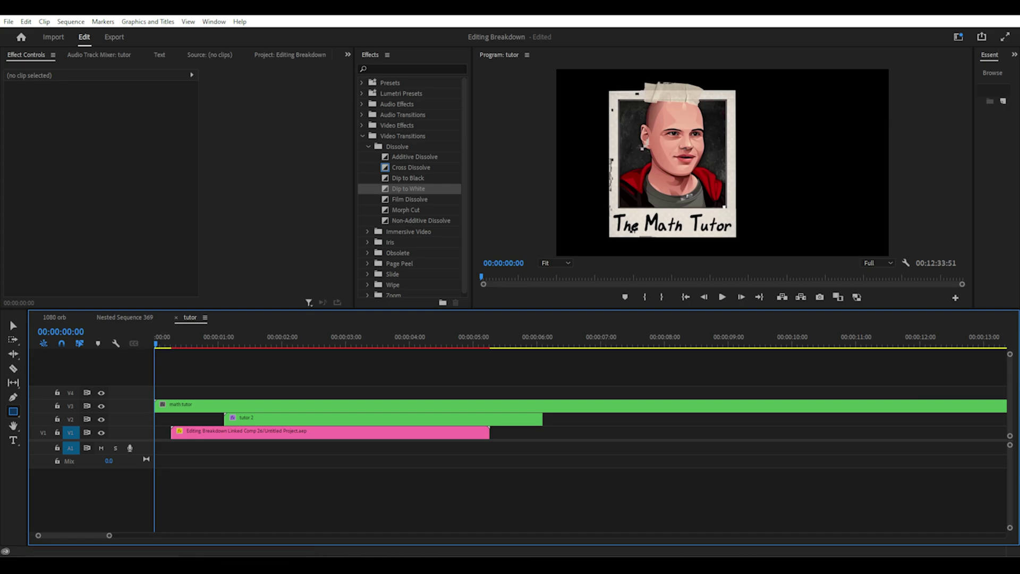
In the math tutor linked comp, add a text layer with the person's name on two lines
double_click(210, 405)
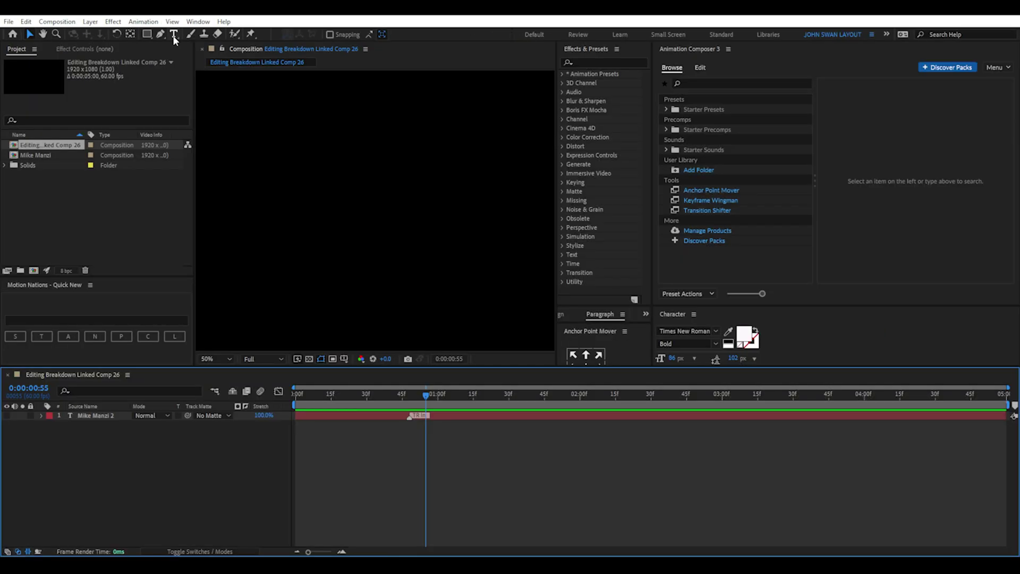
key(ctrl+t)
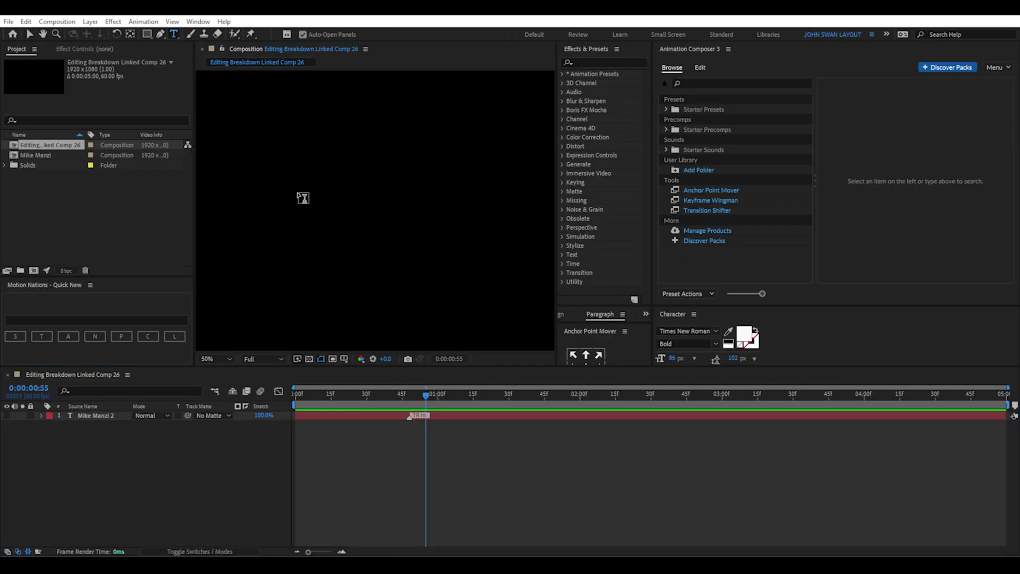
click(315, 238)
key(Return)
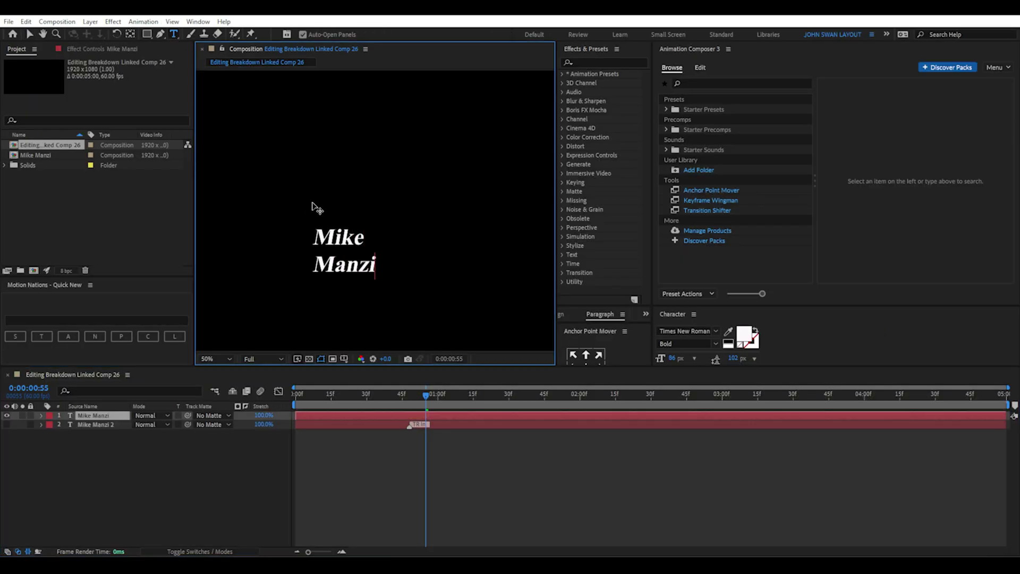
Make all of the name text Faux Bold, keeping the current font
key(ctrl+a)
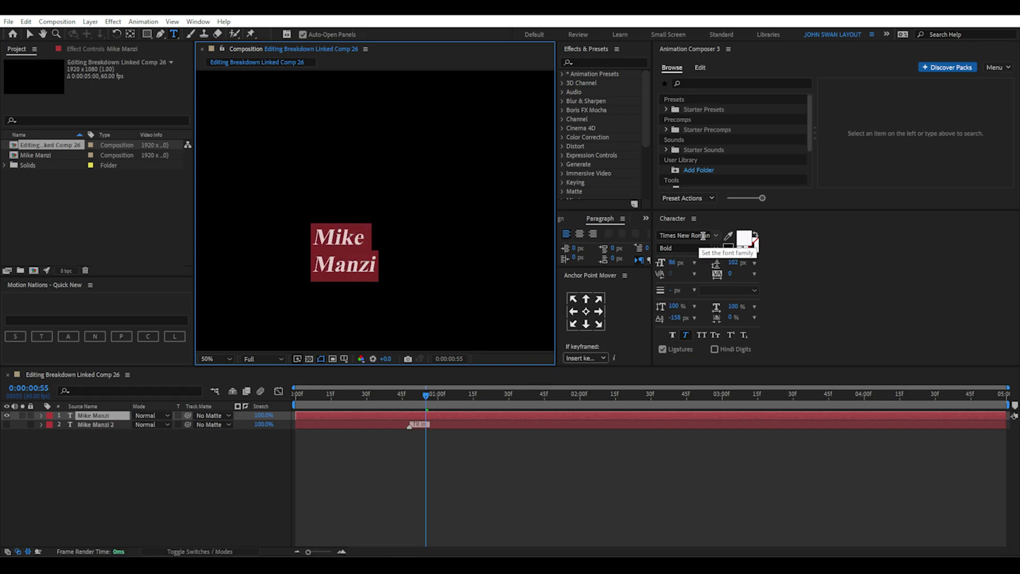
click(715, 235)
click(715, 234)
click(672, 335)
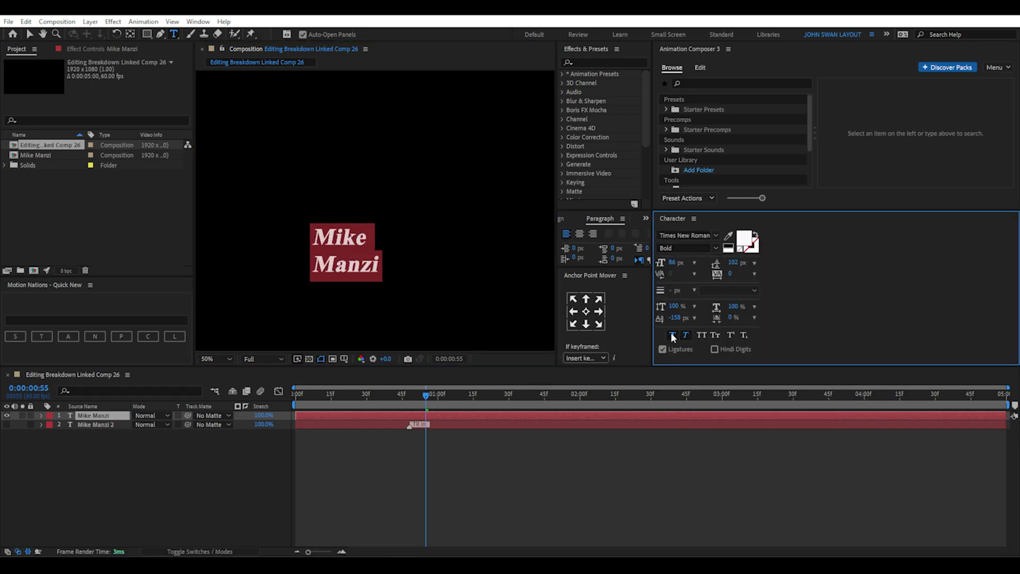
click(197, 21)
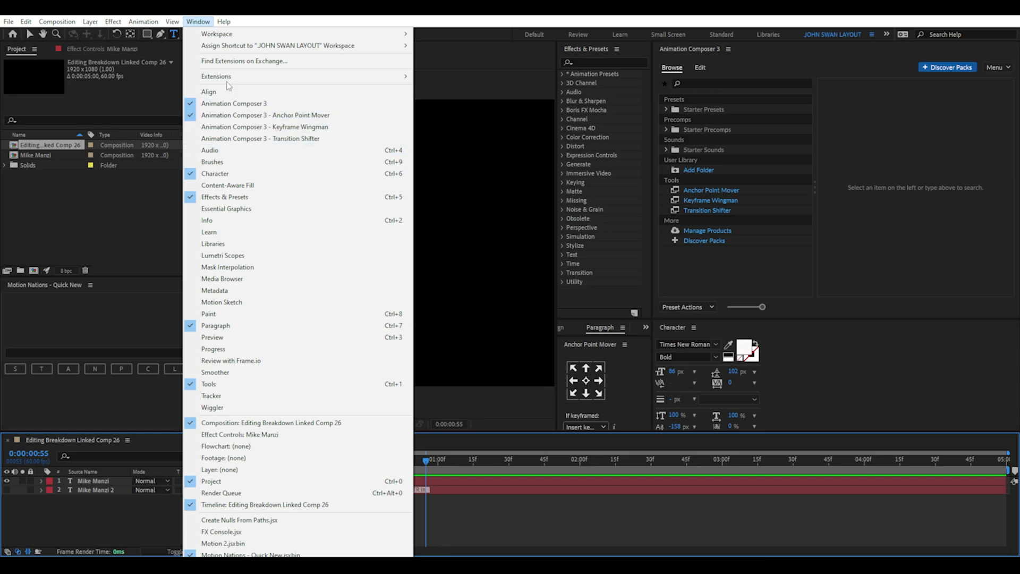
click(204, 24)
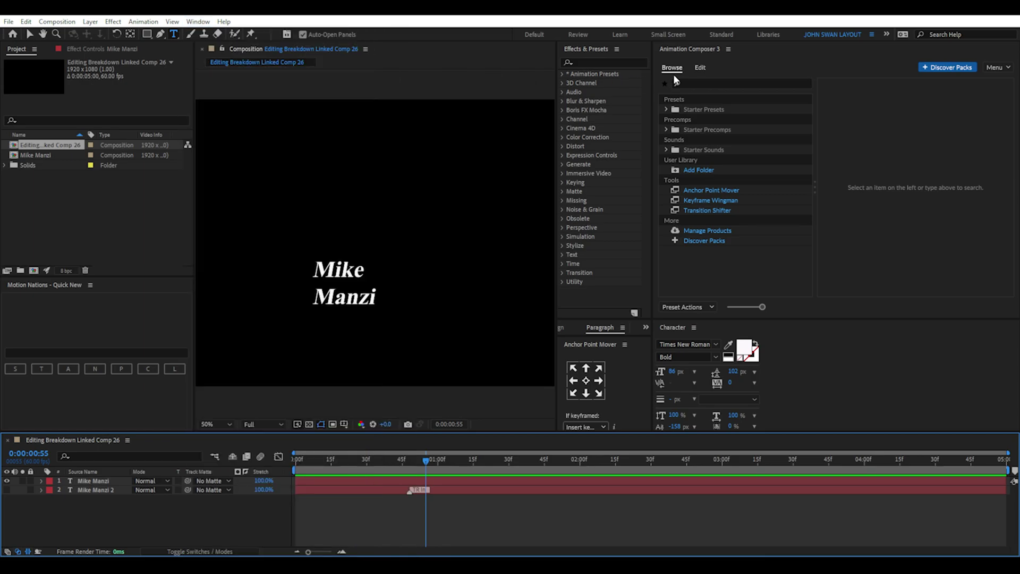
Apply Animation Composer's Fade Characters Separately as an In animation and preview it
click(666, 109)
click(676, 139)
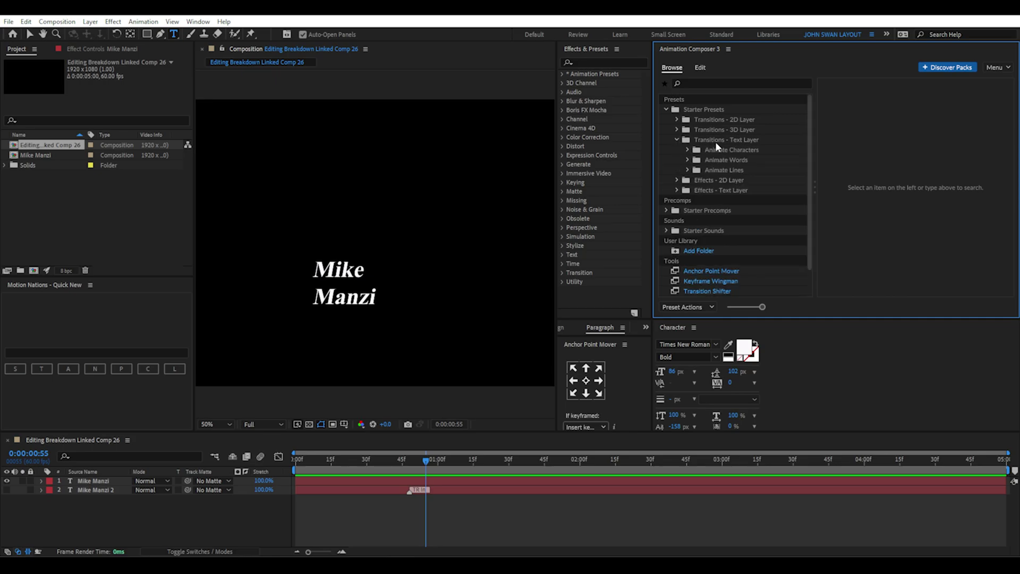
click(713, 139)
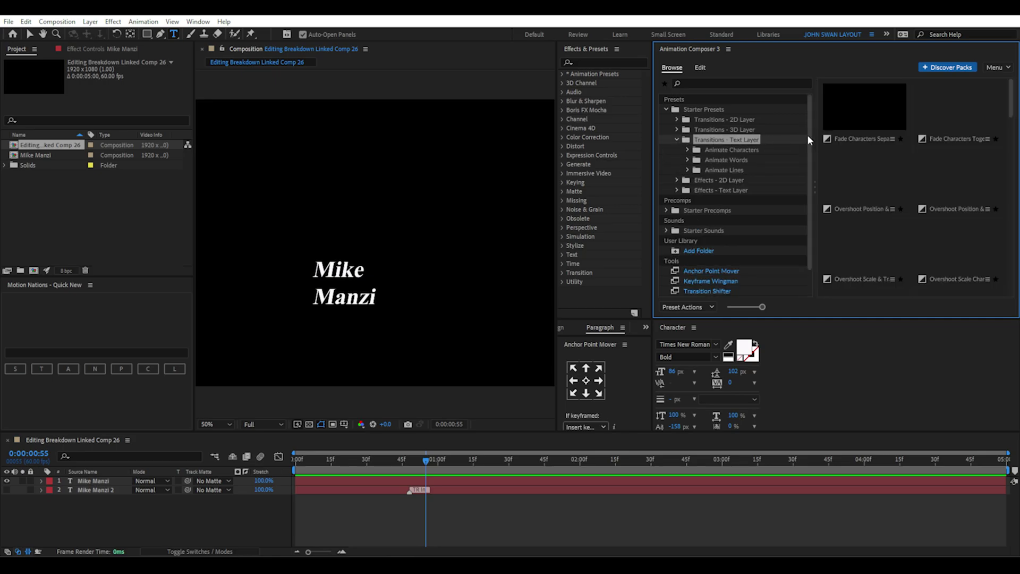
click(900, 138)
right_click(891, 140)
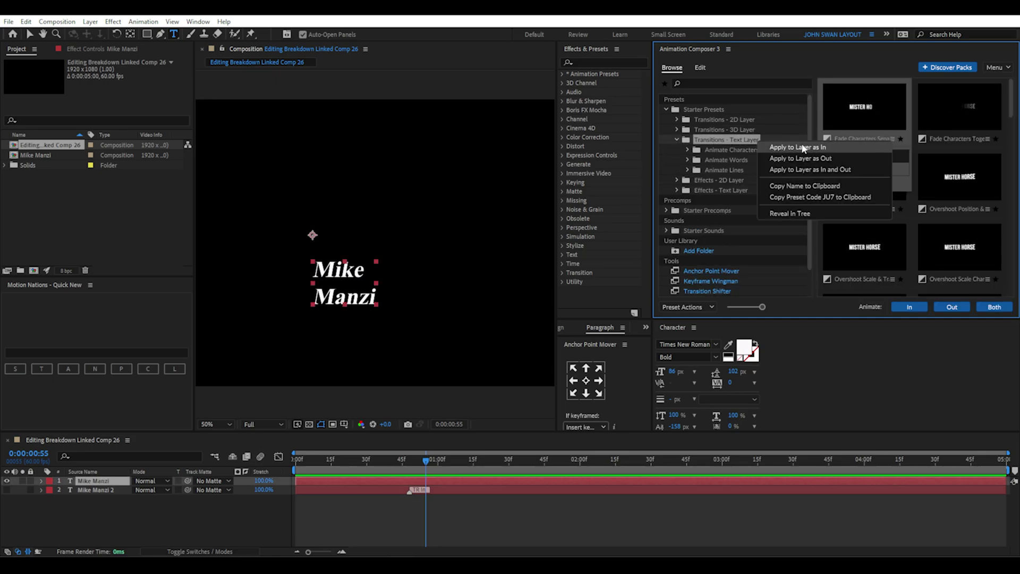
click(815, 163)
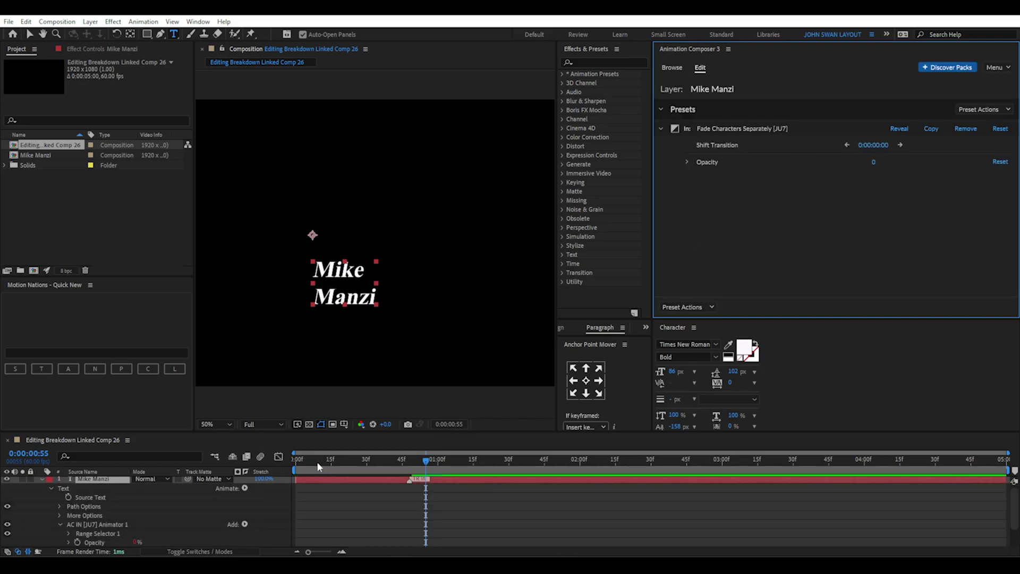
drag(317, 463, 392, 457)
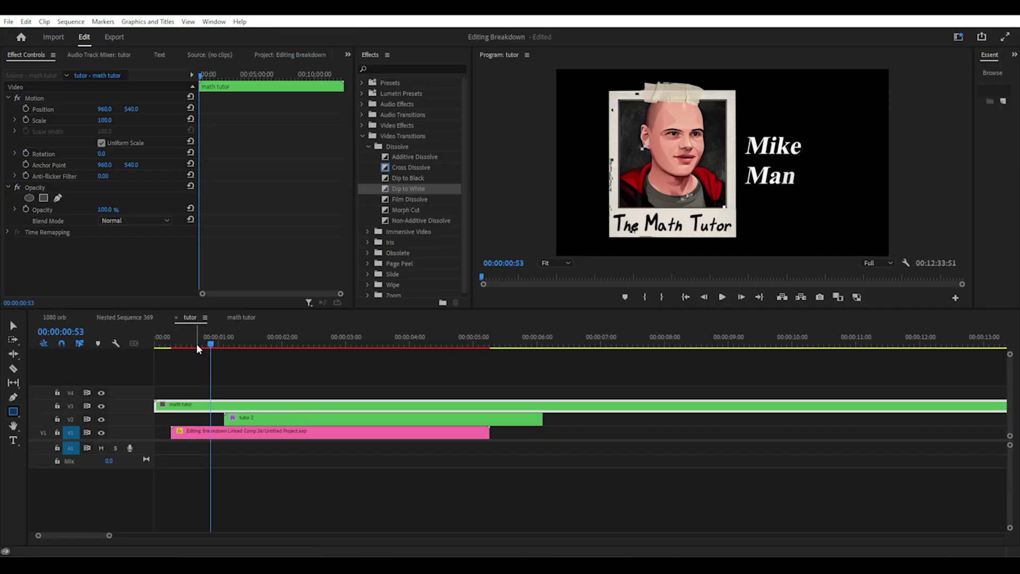
Apply the Crop effect to tutor 2 and set its Right crop to about 46%
mouse_move(197, 345)
mouse_down()
mouse_move(266, 343)
mouse_move(174, 346)
mouse_move(279, 340)
mouse_move(212, 343)
mouse_up()
click(273, 424)
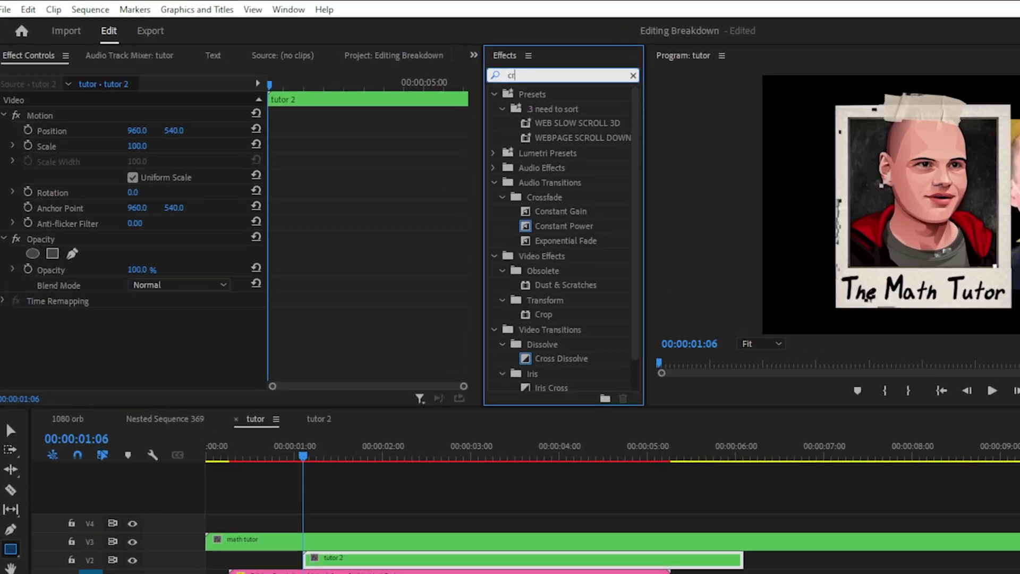
text(op)
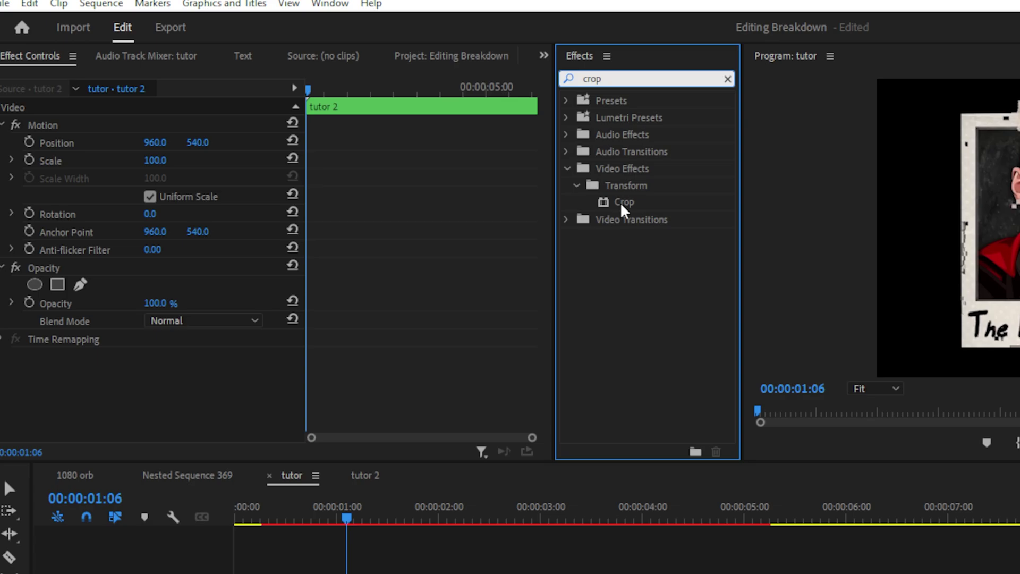
click(624, 204)
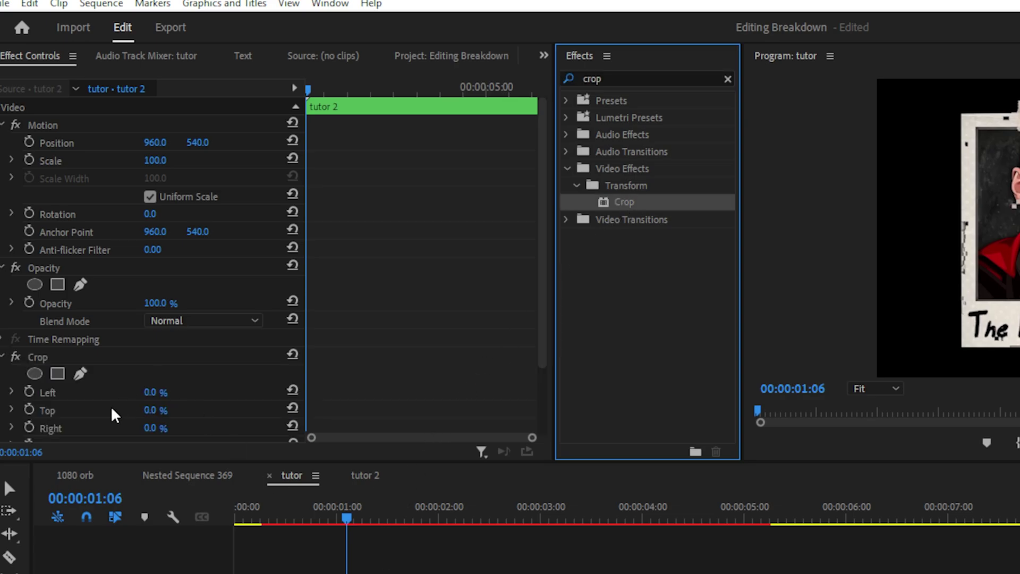
scroll(153, 359, down, 4)
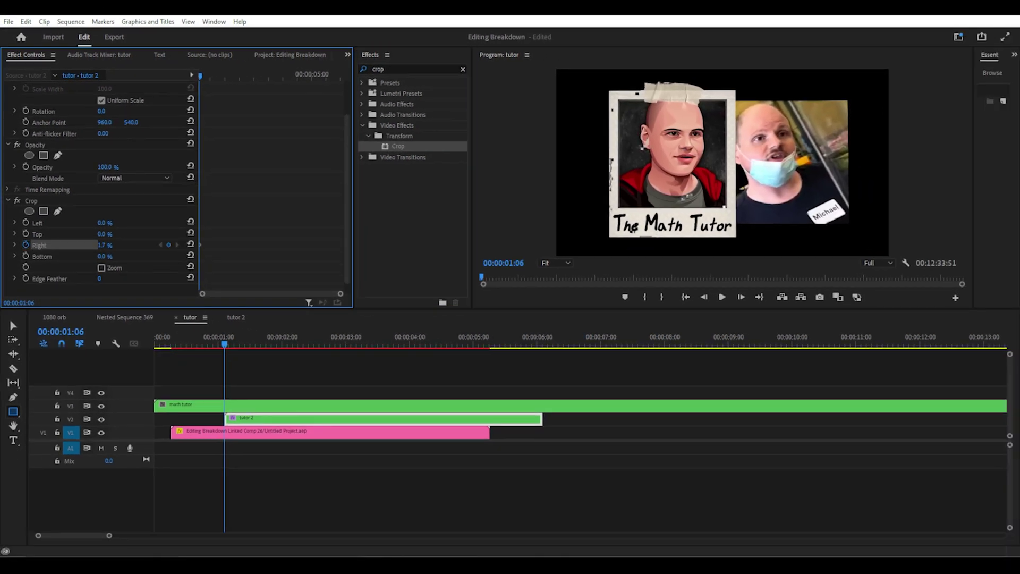
drag(150, 359, 181, 360)
drag(106, 245, 112, 245)
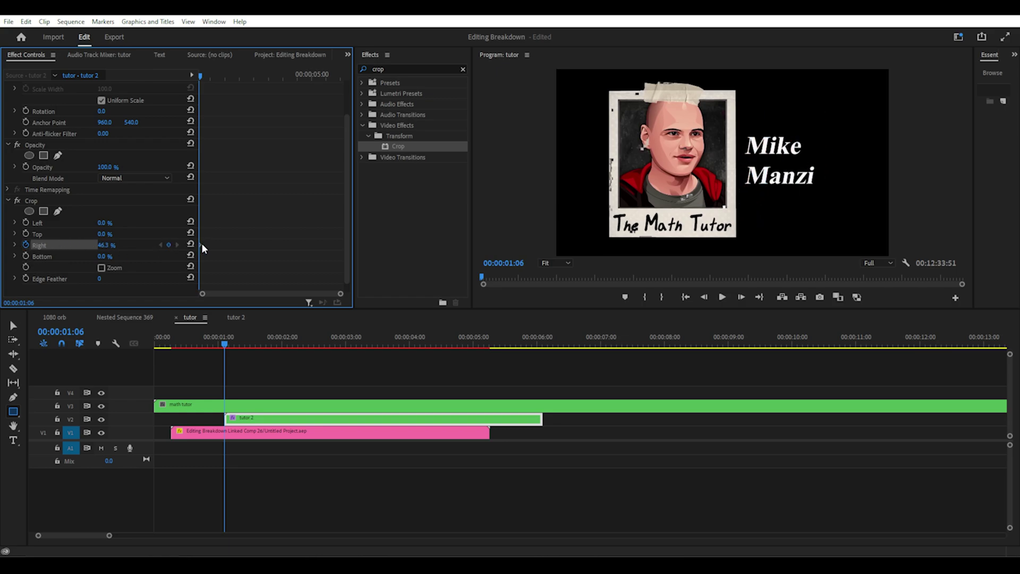
Keyframe the Right crop down to 12% and make that keyframe Auto Bezier
key(space)
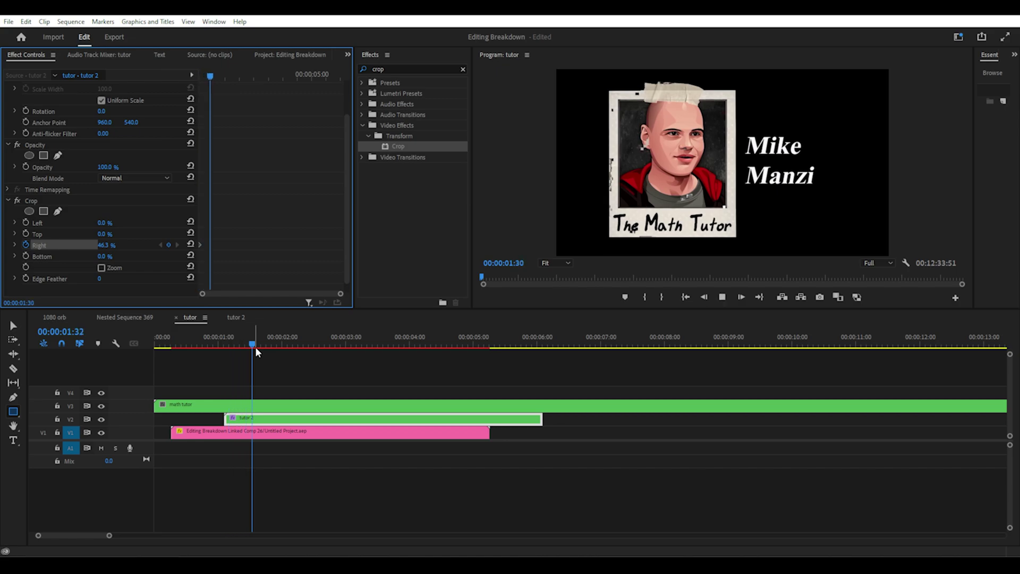
drag(107, 246, 162, 236)
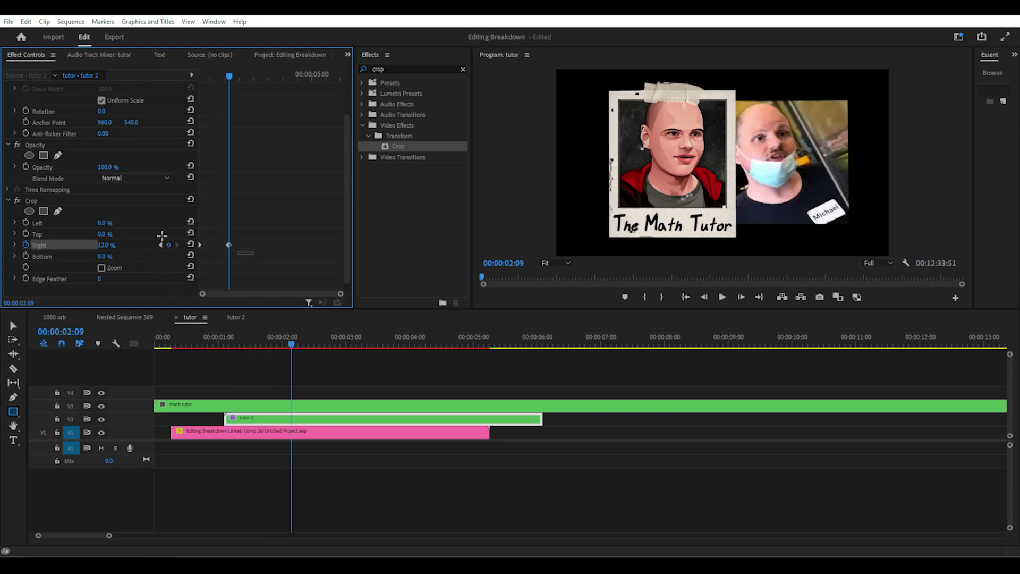
right_click(229, 245)
click(252, 356)
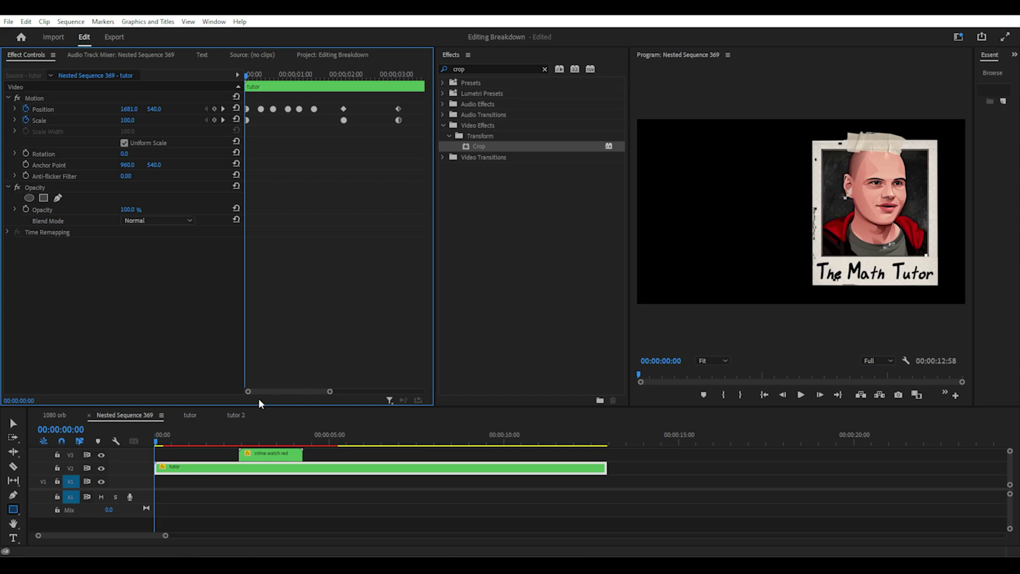
Jump to the next Position keyframe and scrub to 3:02 to review the photos sliding to the crime watch card
click(164, 434)
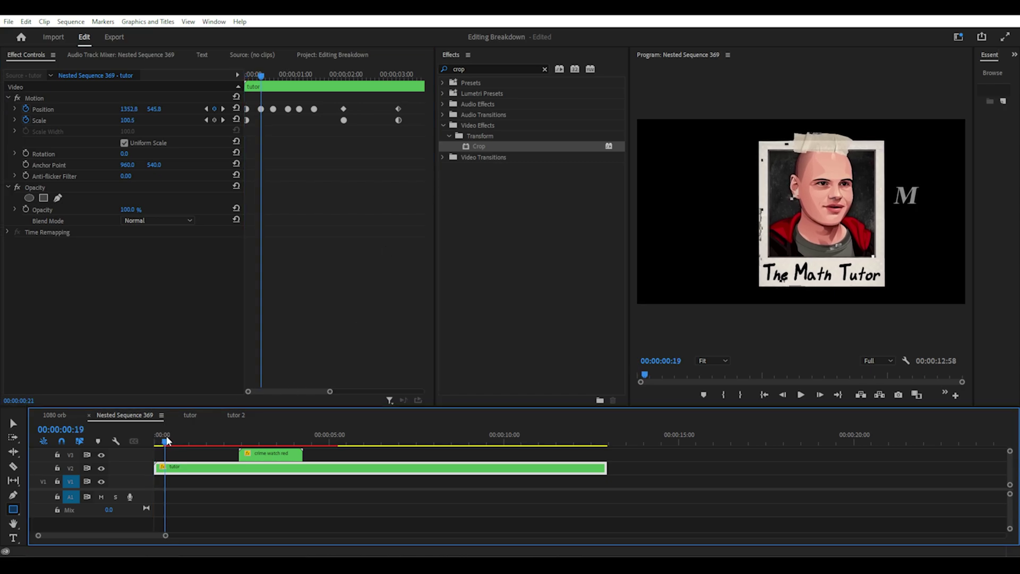
click(223, 109)
click(39, 98)
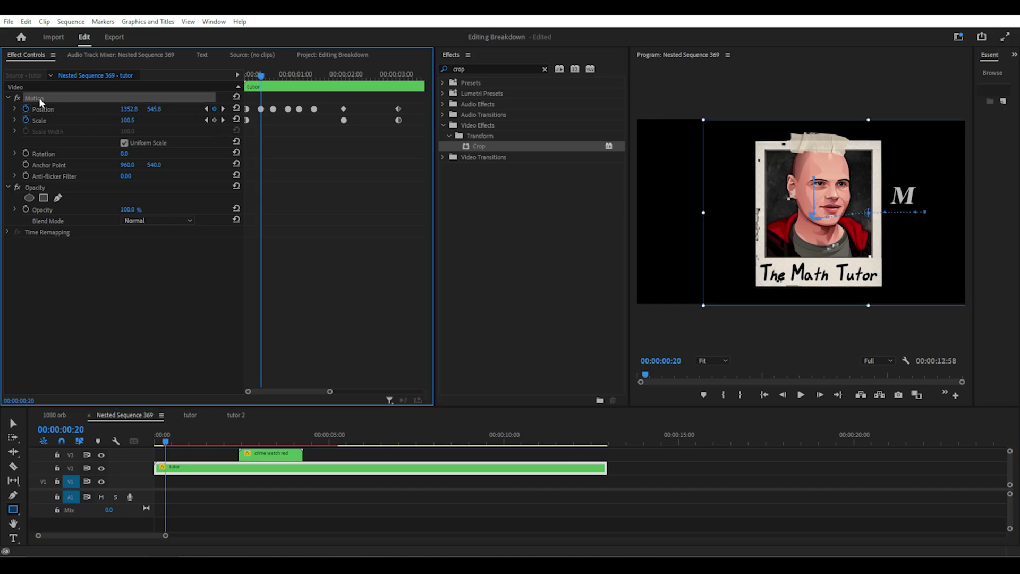
drag(264, 79, 400, 87)
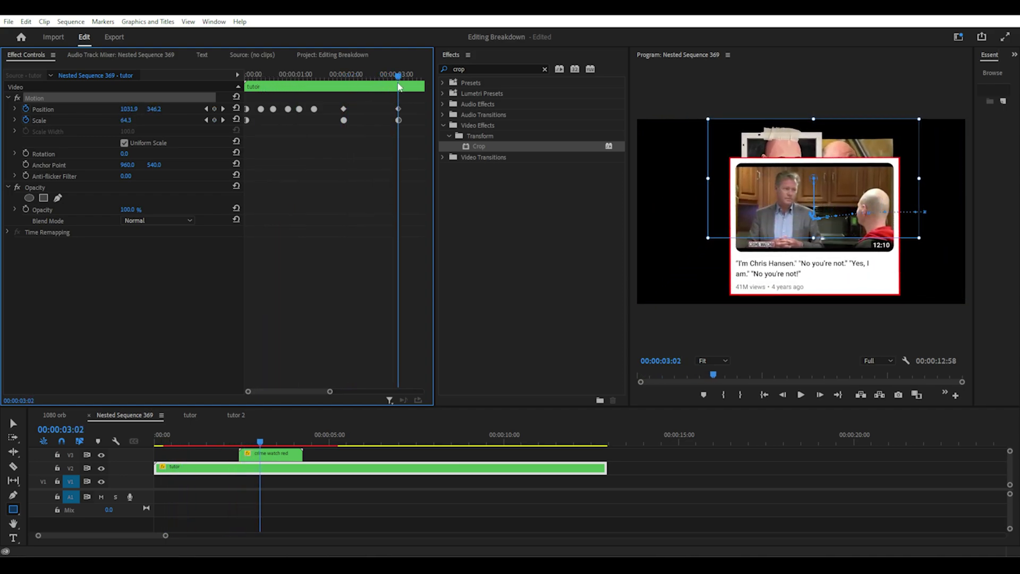
Inside the crime watch red clip's sequence, draw a rectangle with a red fill over the frame
double_click(271, 453)
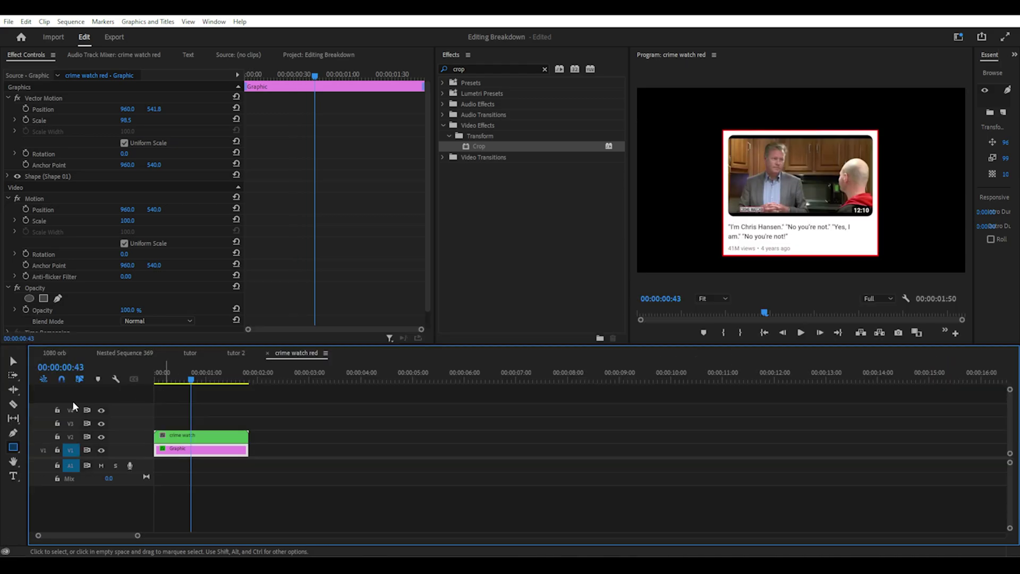
click(14, 446)
mouse_move(665, 120)
mouse_down()
mouse_move(906, 266)
mouse_move(778, 260)
mouse_move(891, 271)
mouse_up()
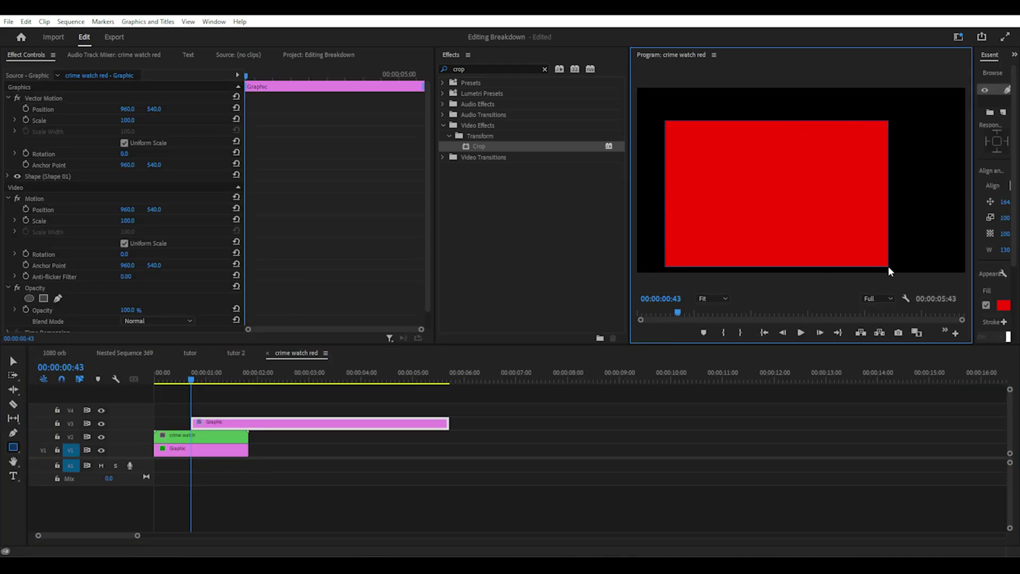
drag(973, 255, 904, 255)
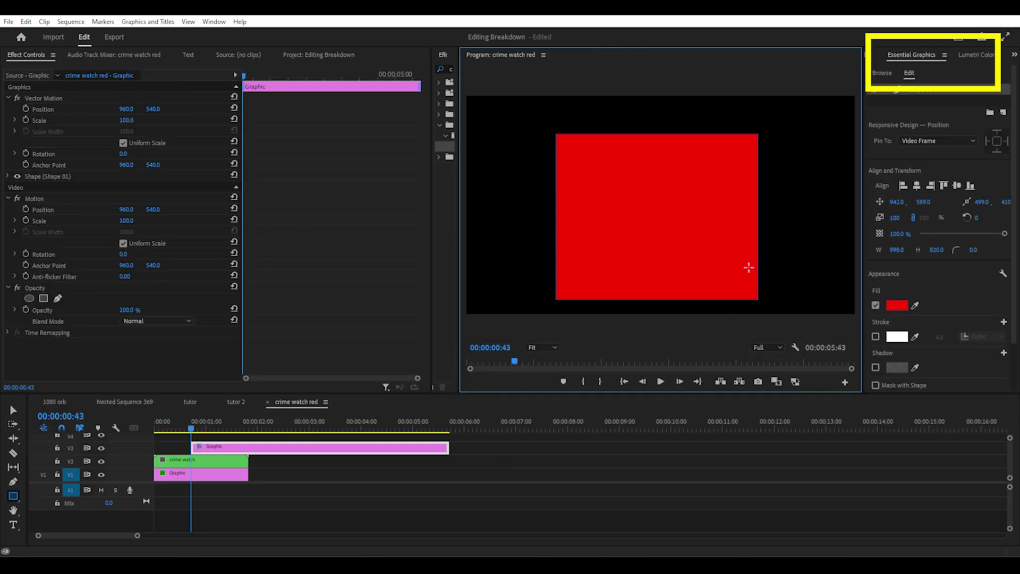
click(896, 305)
drag(490, 279, 496, 287)
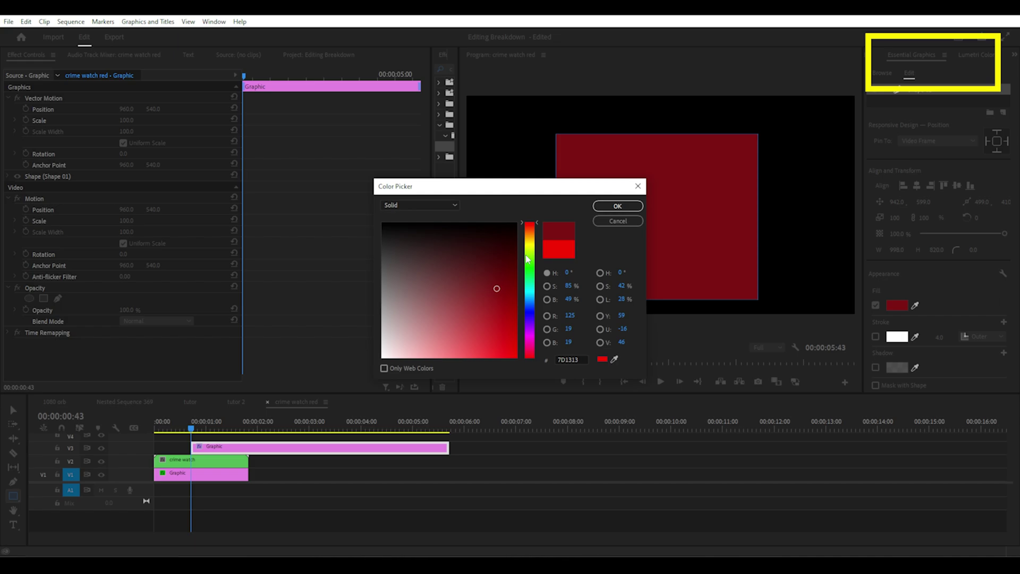
drag(529, 234, 529, 311)
click(618, 220)
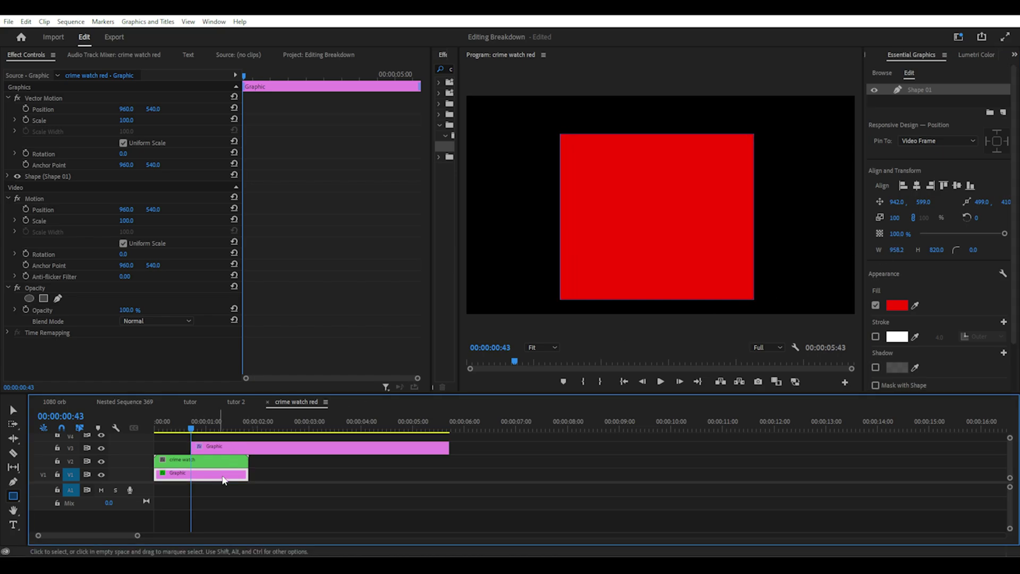
Move the red rectangle Graphic clip to the bottom track at the start, beneath the thumbnail
drag(223, 475, 608, 474)
drag(242, 461, 212, 482)
click(909, 90)
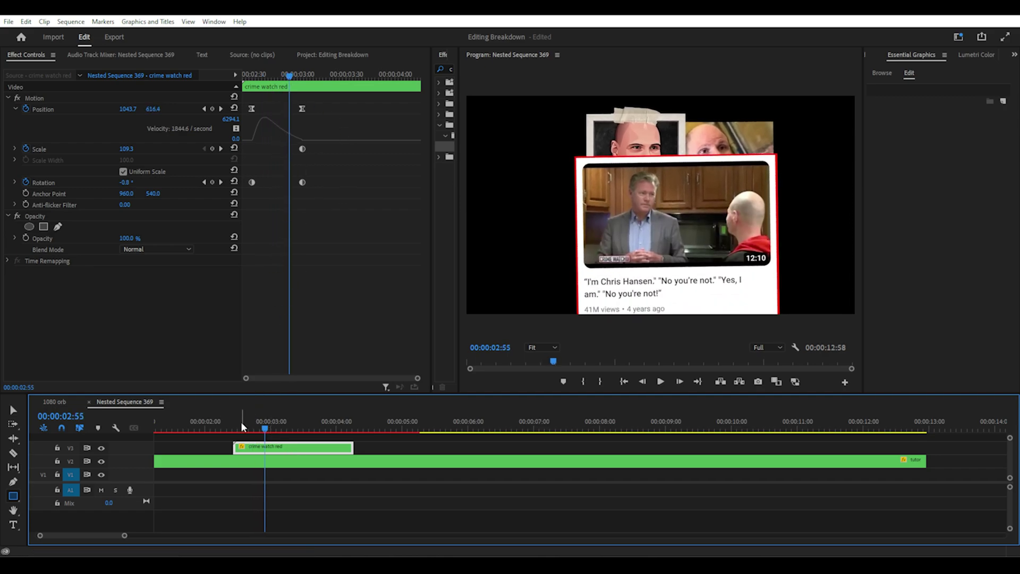
At the 00:00:03:03 keyframes, reset the crime watch card's Rotation to 0° and review the Math Tutor photos
drag(241, 422, 273, 422)
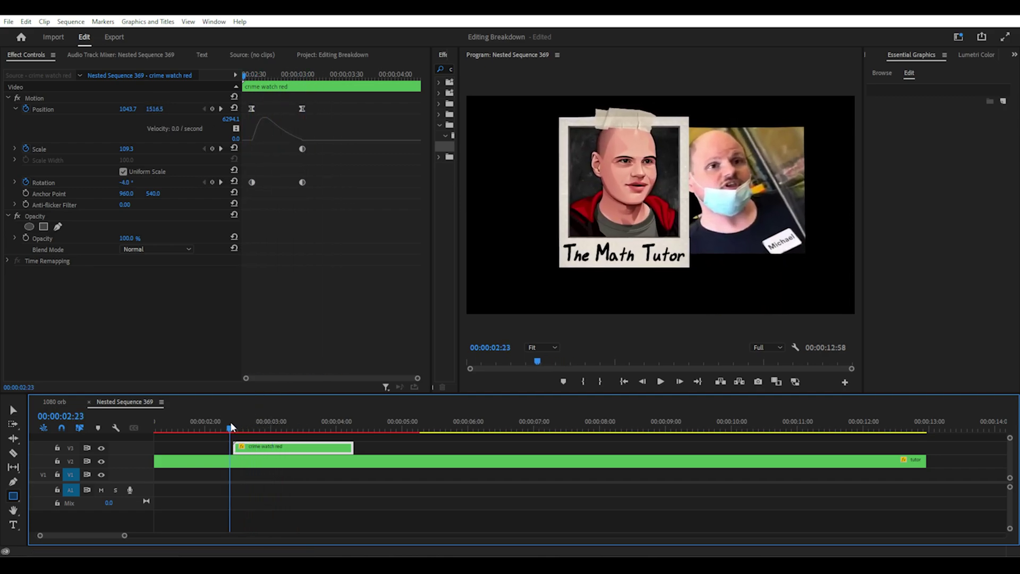
drag(231, 426, 273, 428)
mouse_move(124, 184)
mouse_down()
mouse_move(137, 184)
mouse_move(117, 184)
mouse_up()
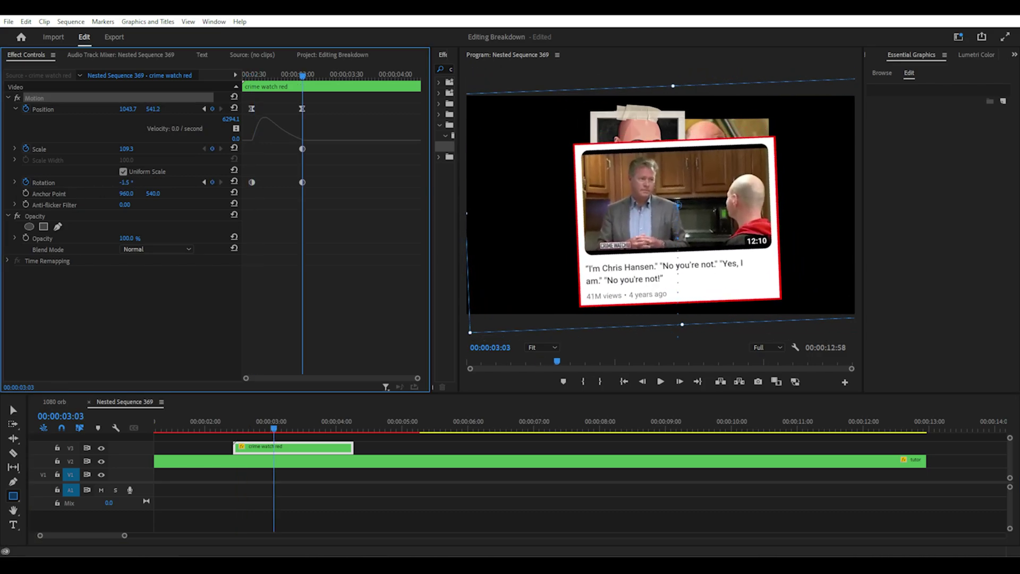
click(235, 182)
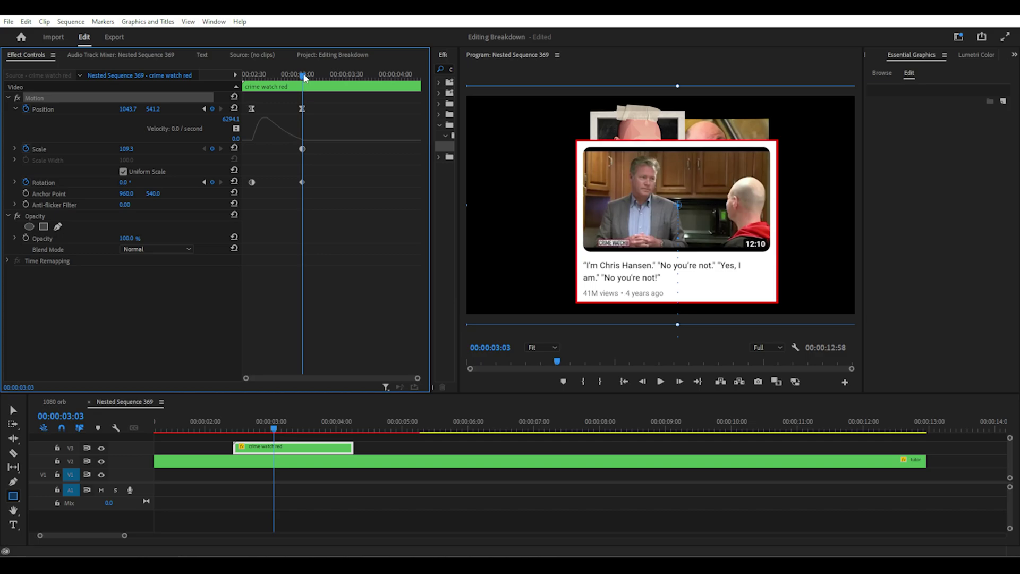
drag(305, 78, 259, 78)
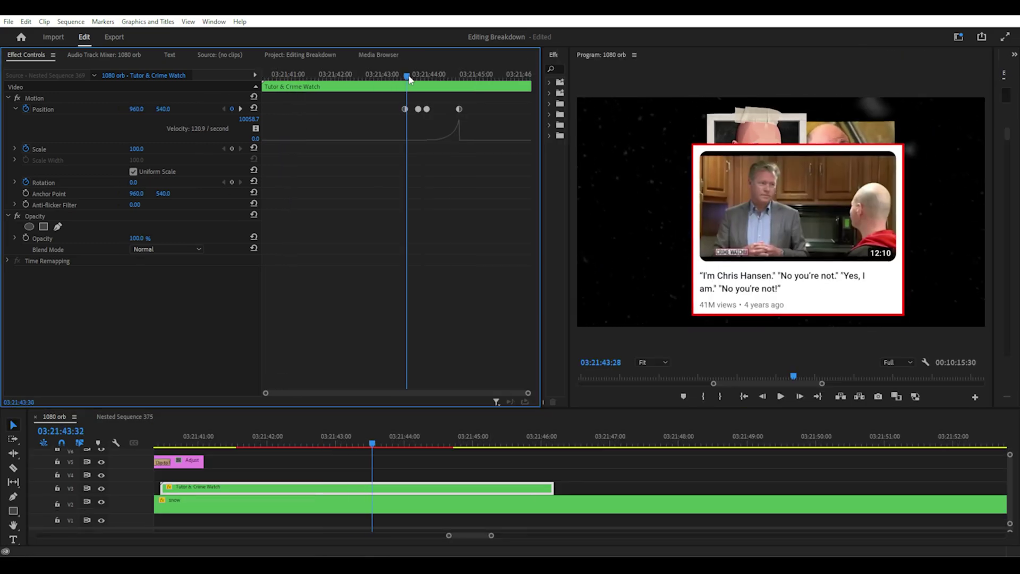
Steepen the Position velocity curve's Bezier handle so the card speeds up sliding off right, then preview the exit
mouse_move(399, 78)
mouse_down()
mouse_move(457, 90)
mouse_move(393, 92)
mouse_up()
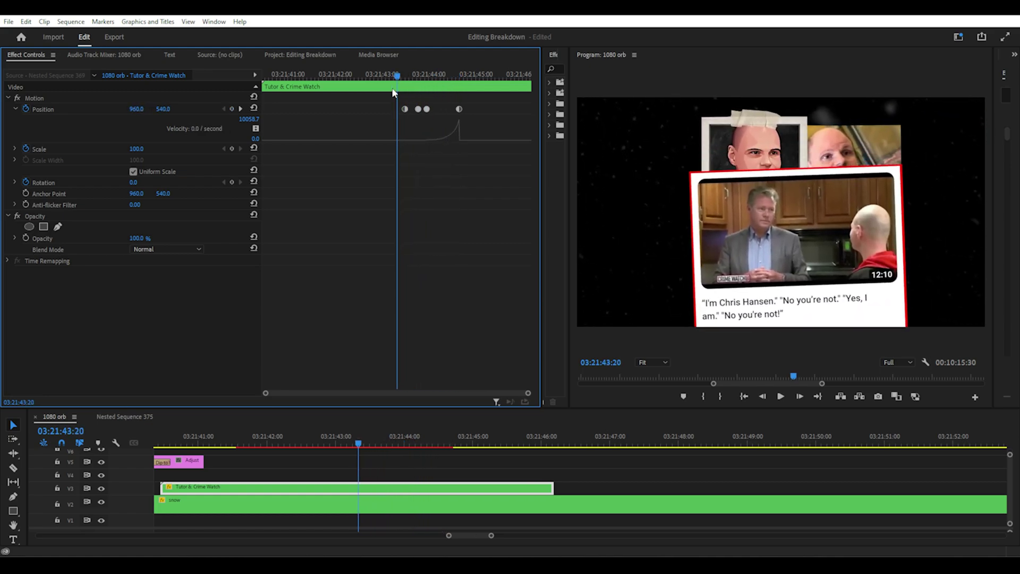
click(16, 109)
mouse_move(410, 72)
mouse_down()
mouse_move(461, 78)
mouse_move(425, 79)
mouse_up()
click(16, 109)
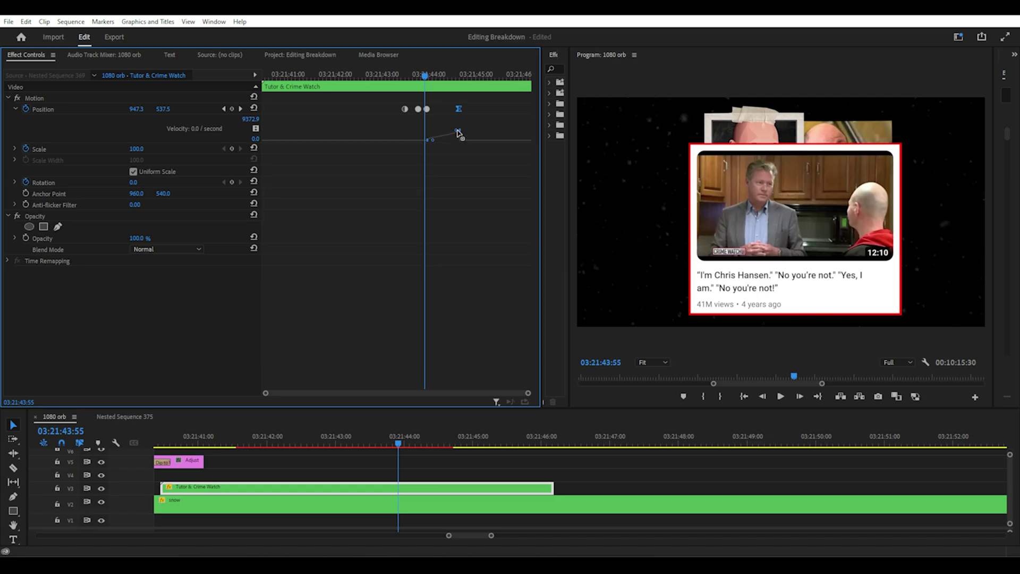
drag(458, 133, 459, 126)
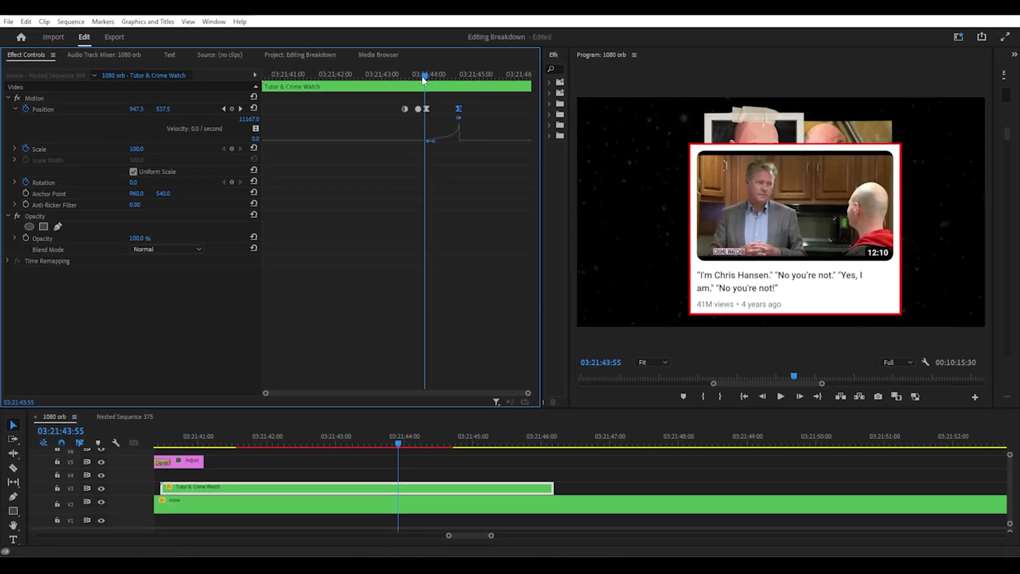
drag(561, 87, 590, 87)
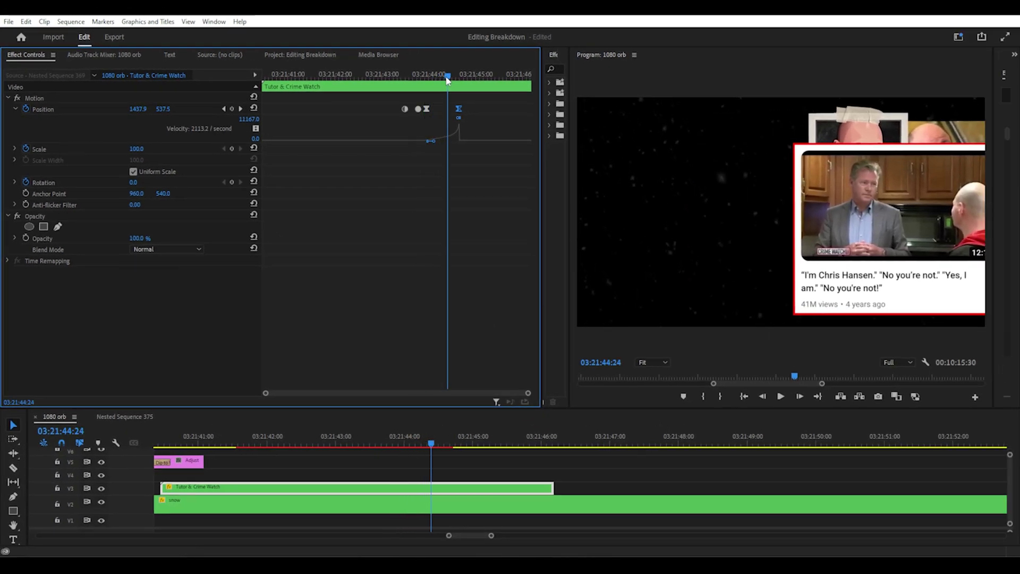
drag(447, 80, 421, 84)
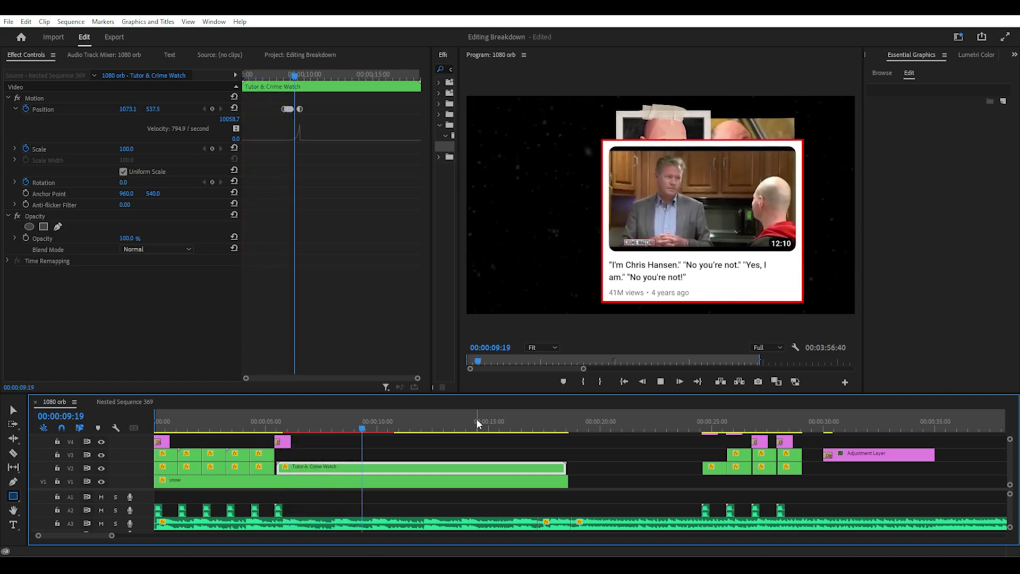
click(291, 425)
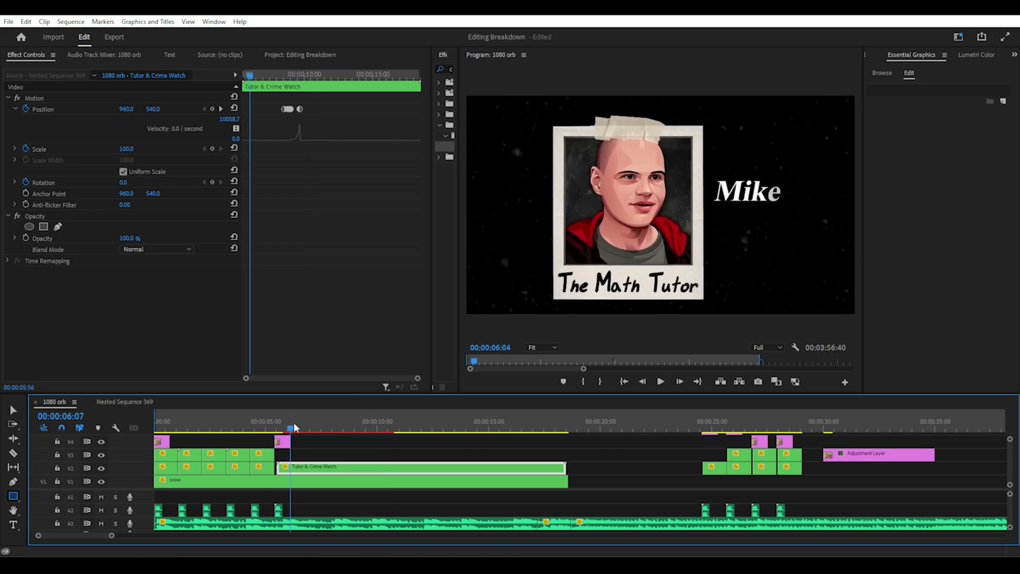
drag(294, 425, 157, 427)
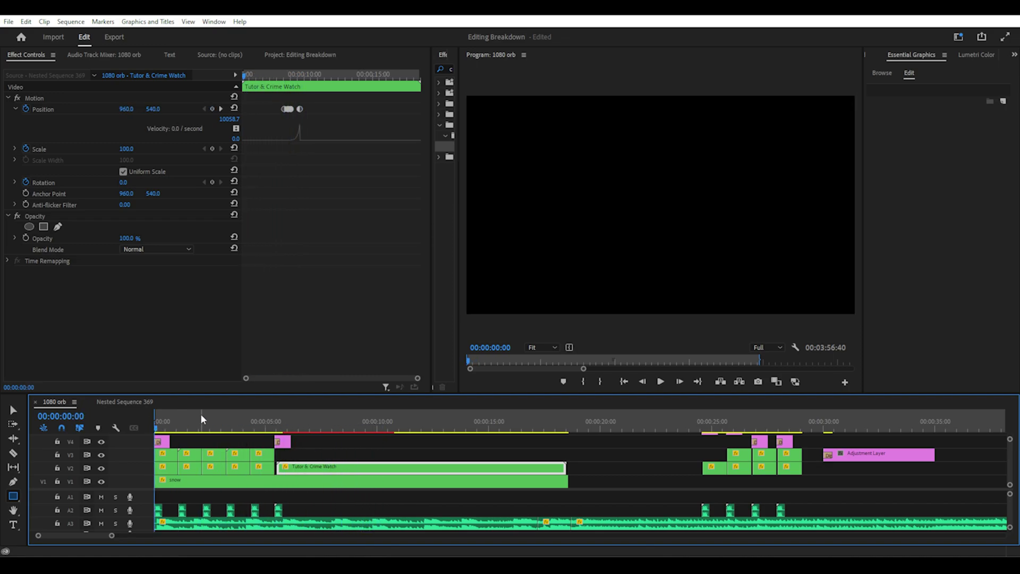